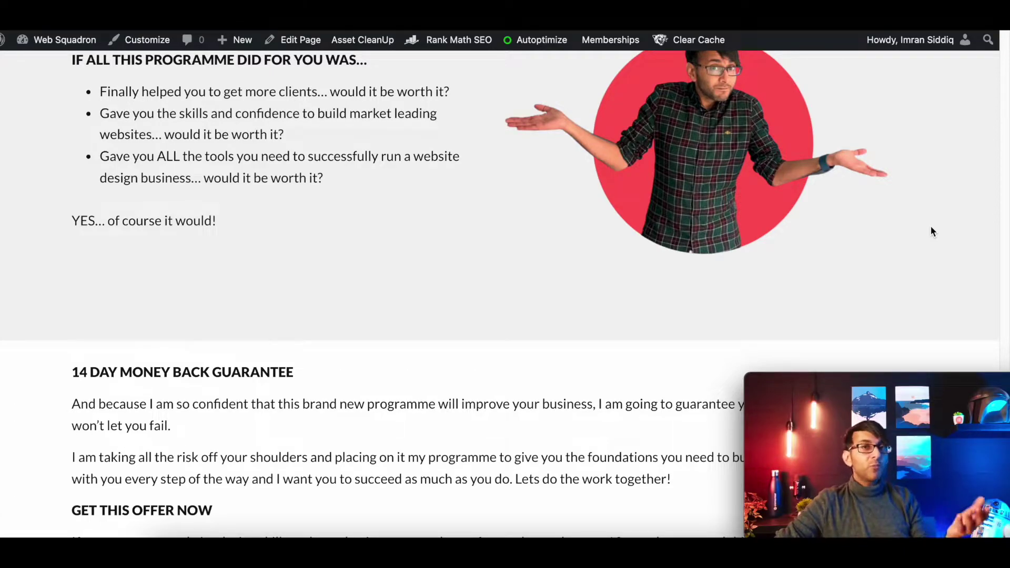
# Scroll over the design and select the yellow-background woman photo.
pyautogui.scroll(3, 931, 228)
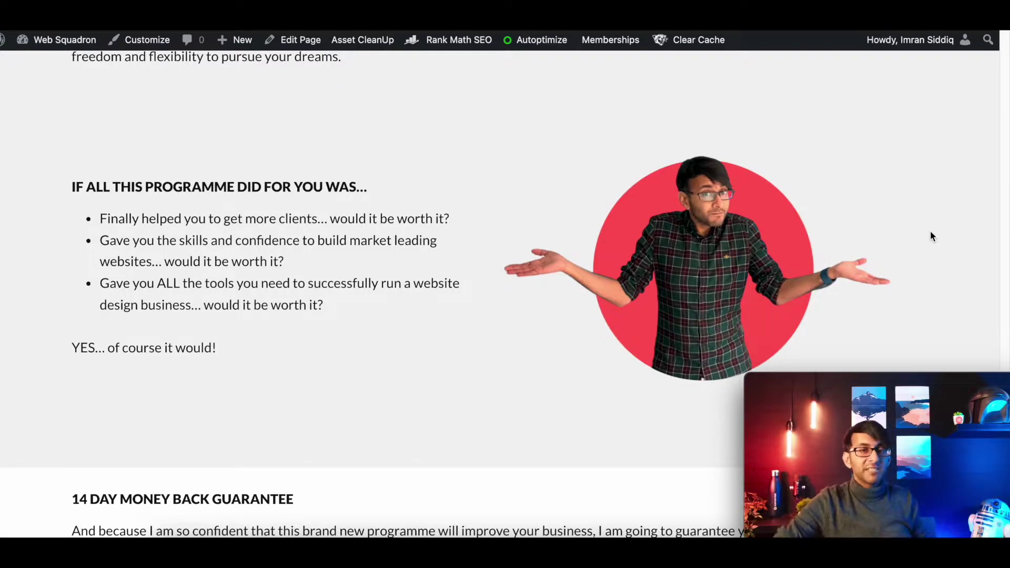
pyautogui.scroll(-1, 931, 233)
pyautogui.scroll(-2, 929, 225)
pyautogui.scroll(5, 925, 230)
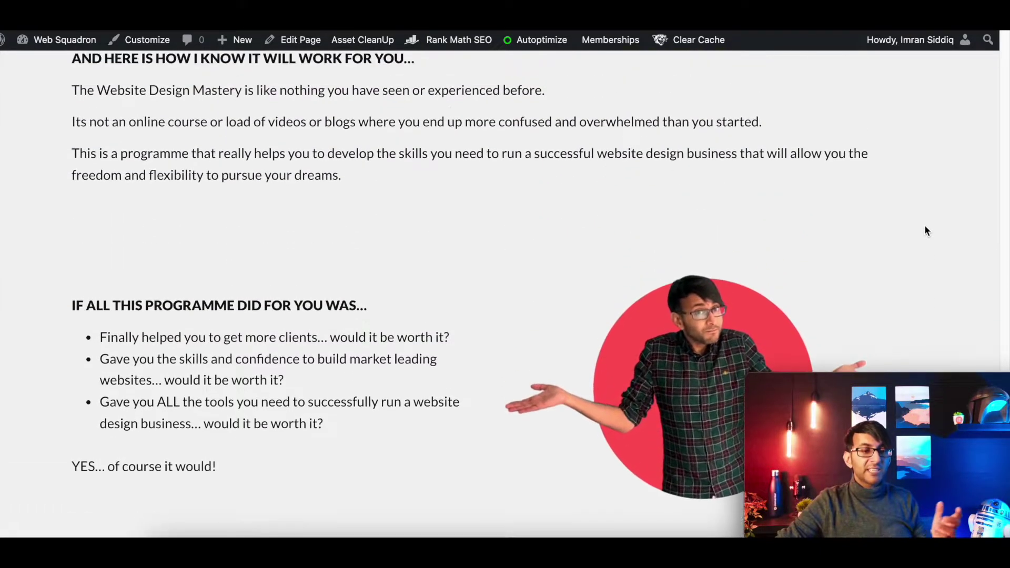
pyautogui.scroll(-1, 924, 231)
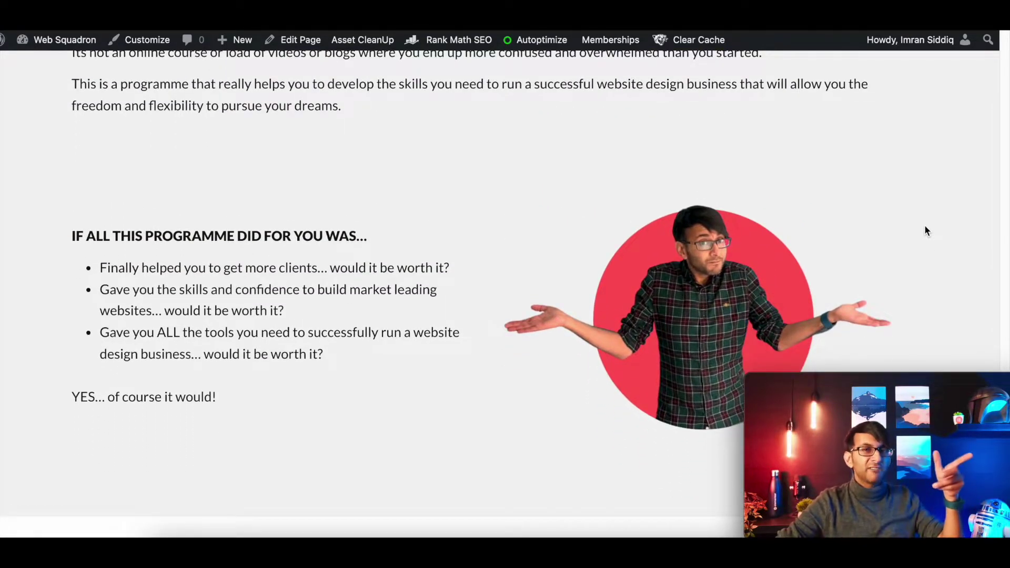
pyautogui.scroll(-3, 925, 229)
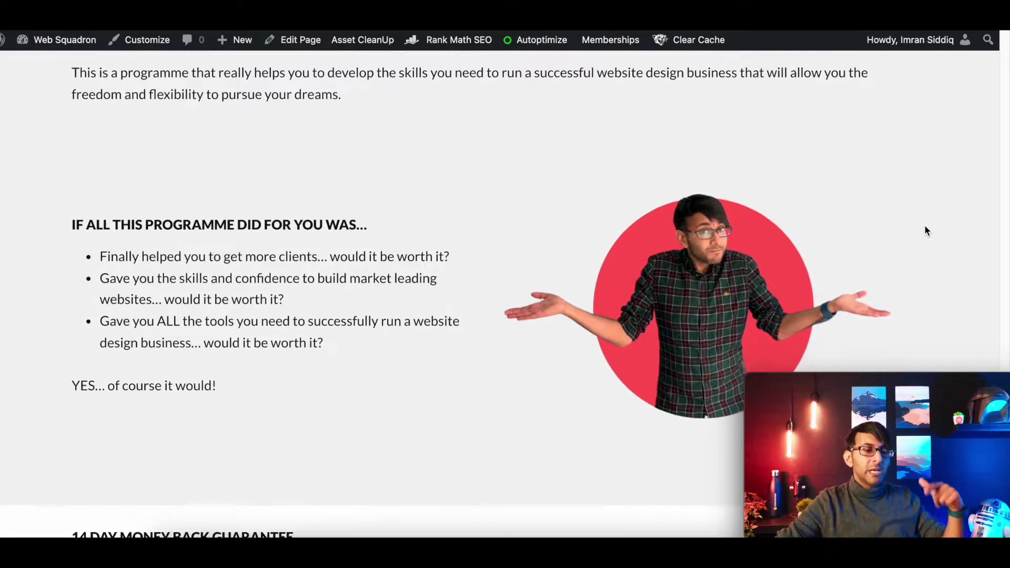
pyautogui.scroll(1, 925, 227)
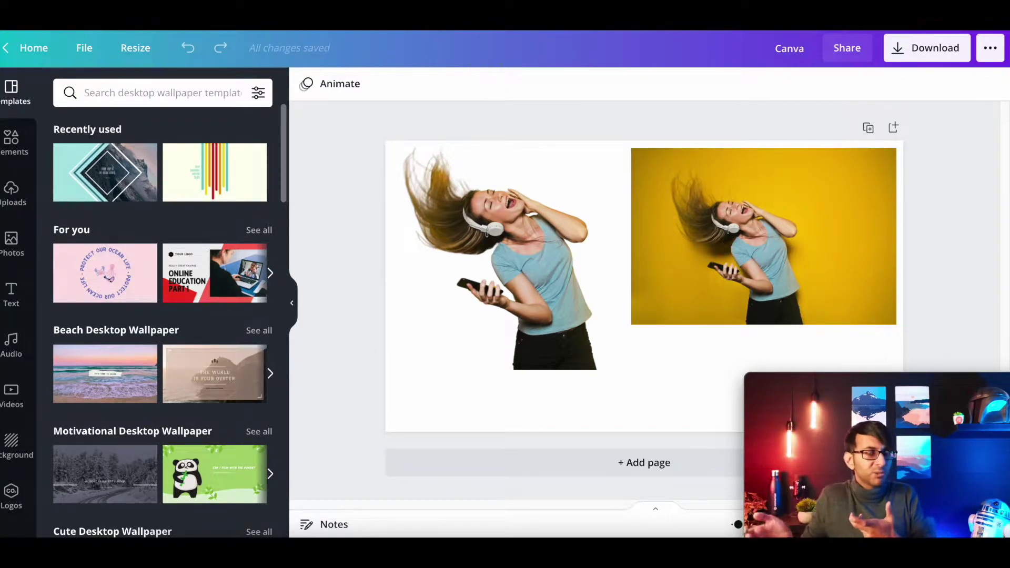
pyautogui.click(766, 234)
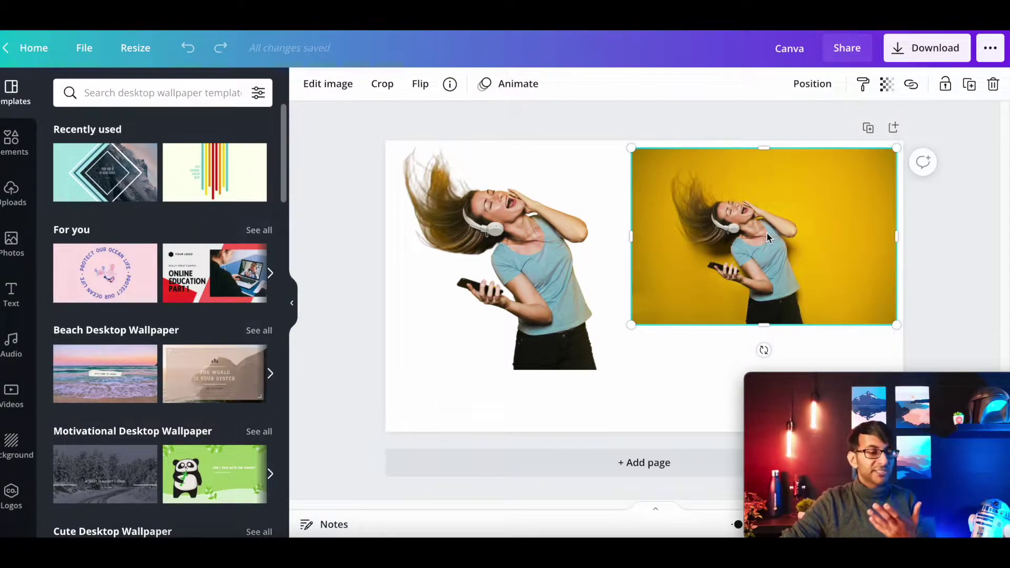
# Bring up the stock Photos library and briefly view the yellow photo's Edit image options.
pyautogui.click(12, 393)
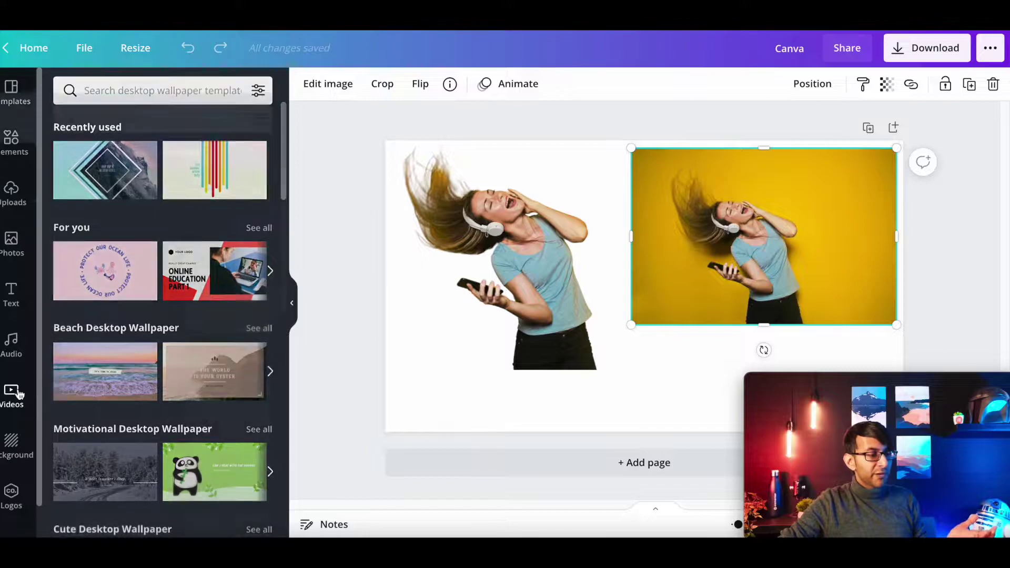
pyautogui.click(12, 243)
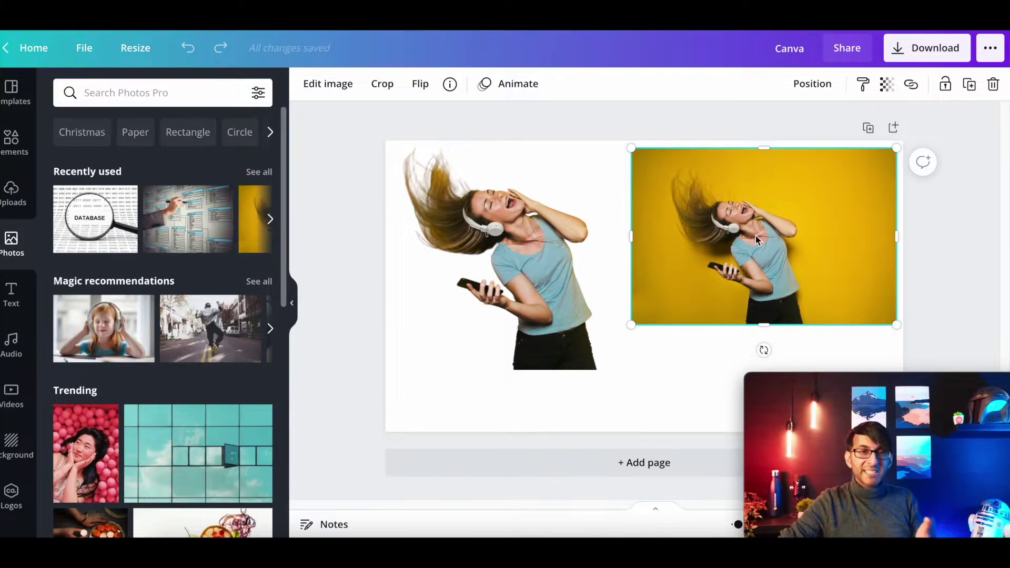
pyautogui.click(317, 87)
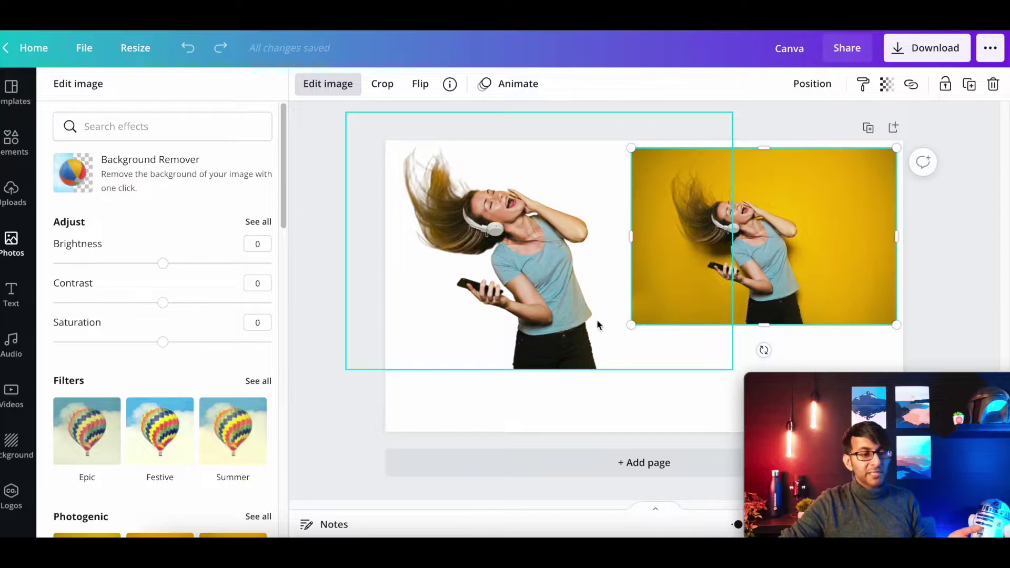
pyautogui.press('Escape')
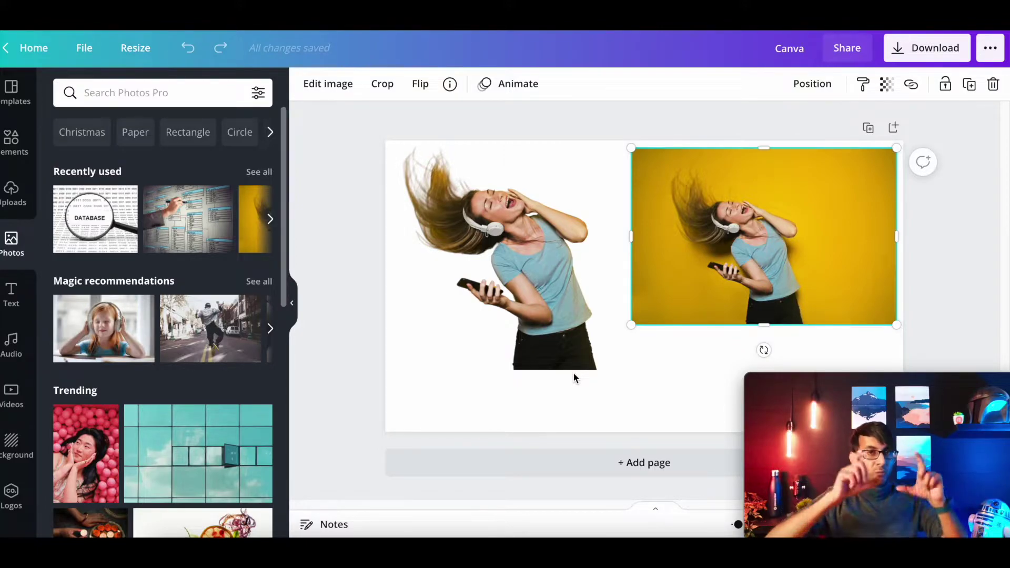
# Add a circle shape from Elements and enlarge it to a large size.
pyautogui.click(11, 145)
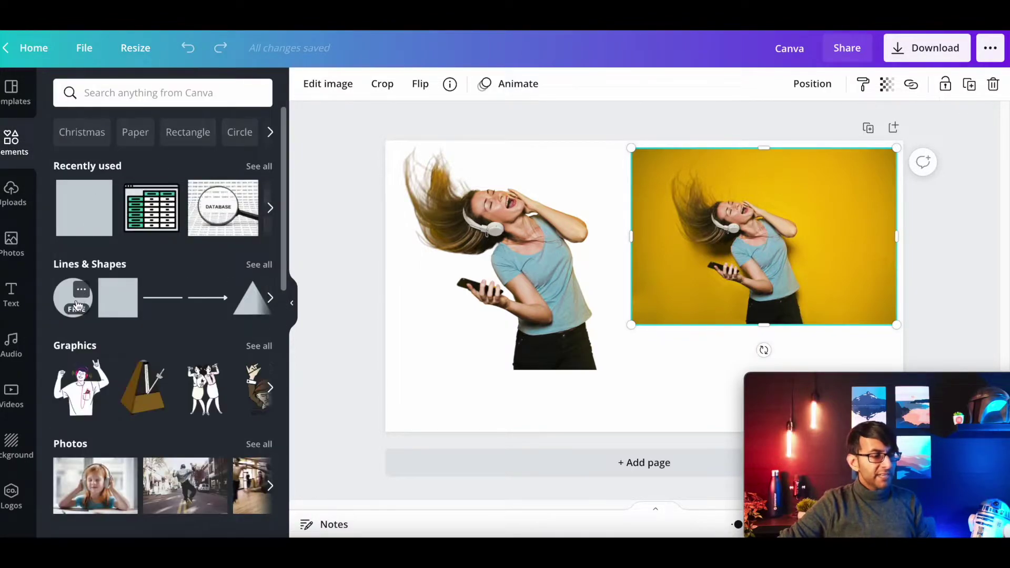
pyautogui.click(65, 298)
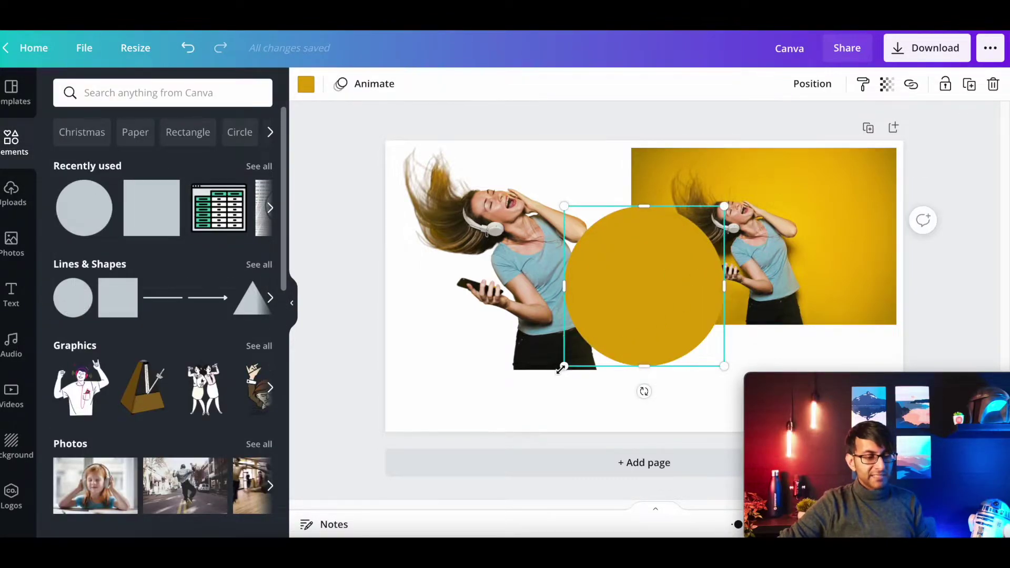
pyautogui.moveTo(562, 368); pyautogui.dragTo(480, 406)
pyautogui.moveTo(640, 347); pyautogui.dragTo(639, 327)
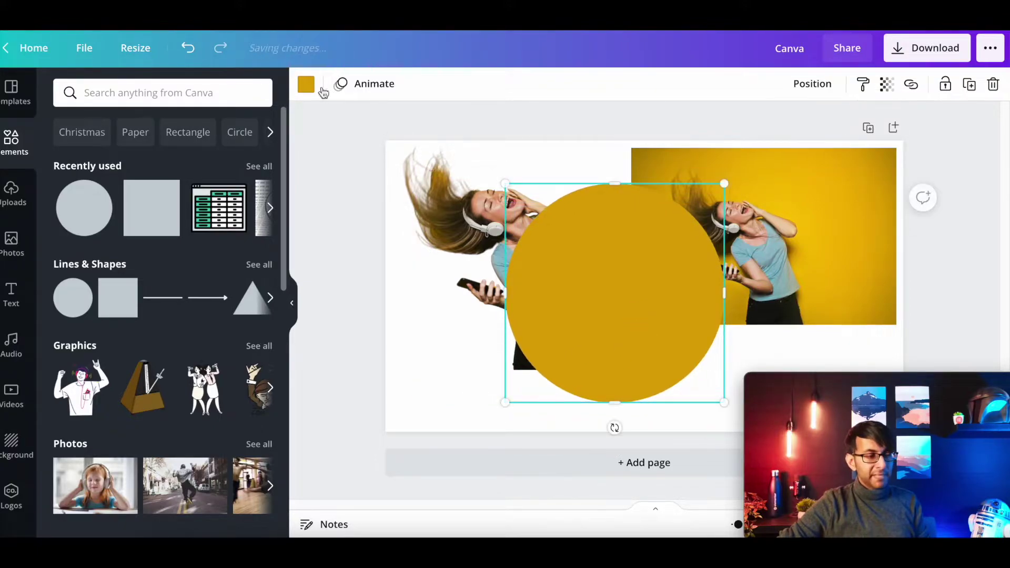
# Recolour the circle to bright yellow #FFC00A.
pyautogui.click(307, 84)
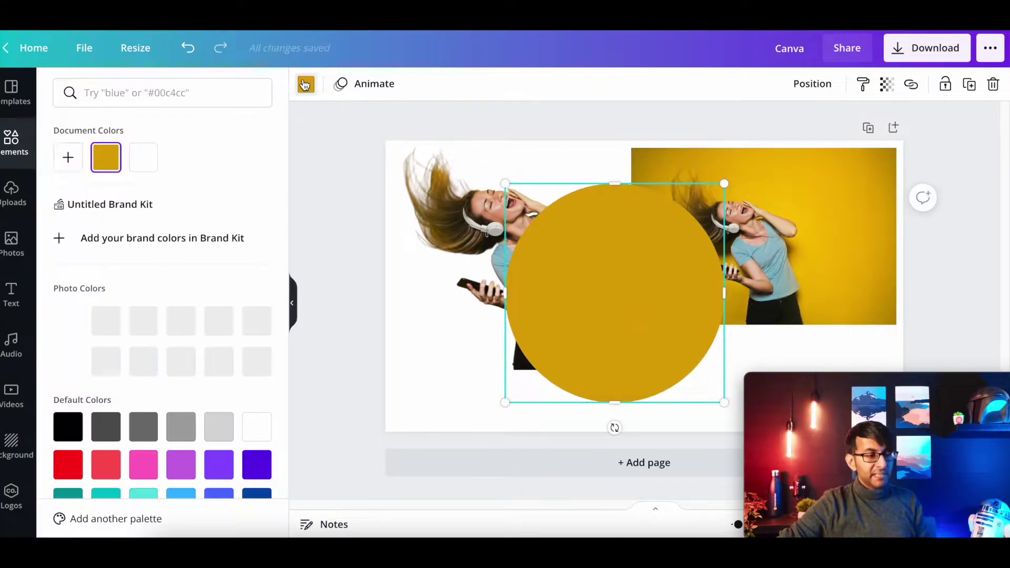
pyautogui.click(83, 173)
pyautogui.moveTo(245, 209); pyautogui.dragTo(245, 178)
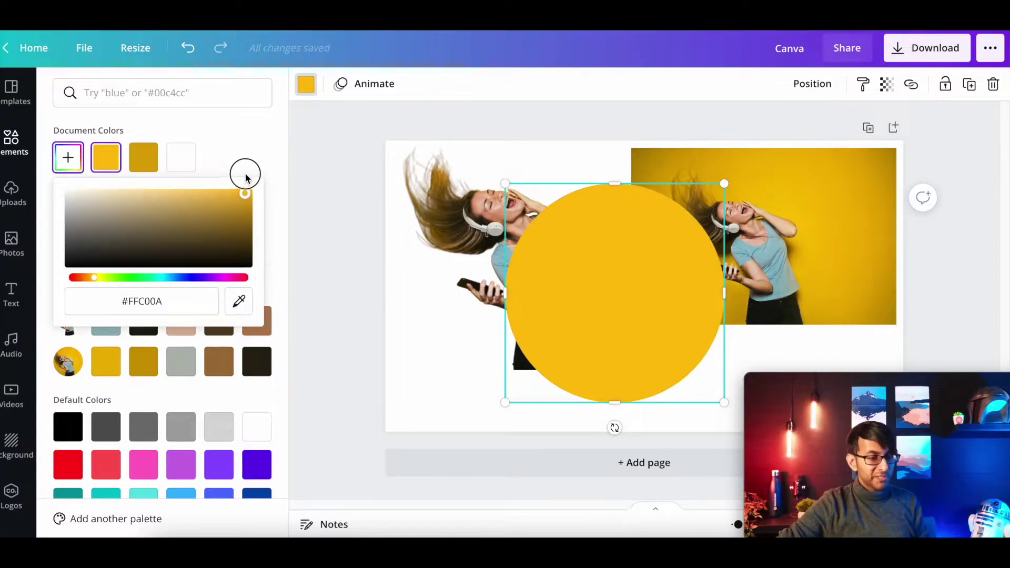
pyautogui.press('Escape')
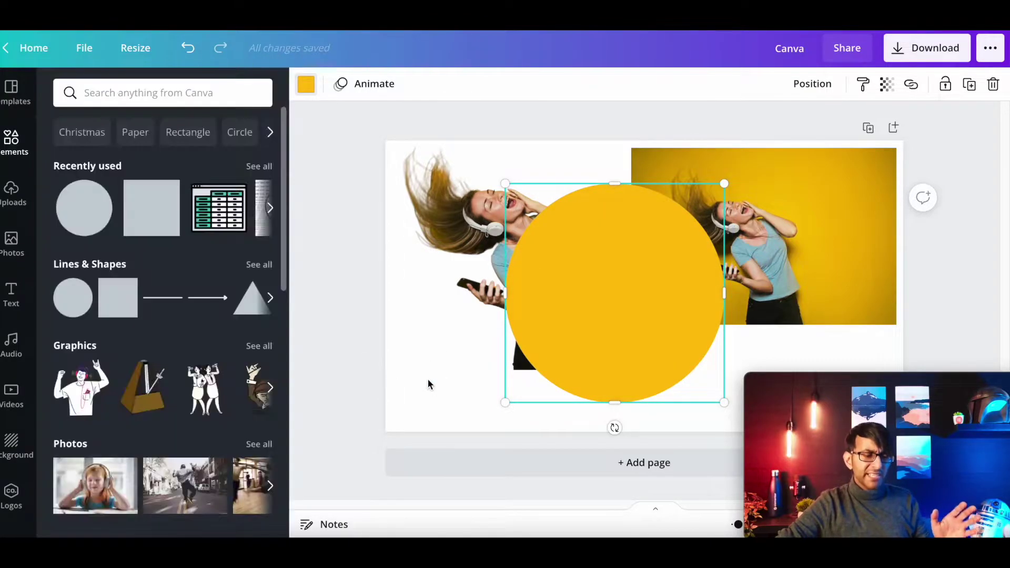
# Search Elements for 'frame' and place a circular frame over the yellow circle.
pyautogui.click(173, 94)
pyautogui.write('frame')
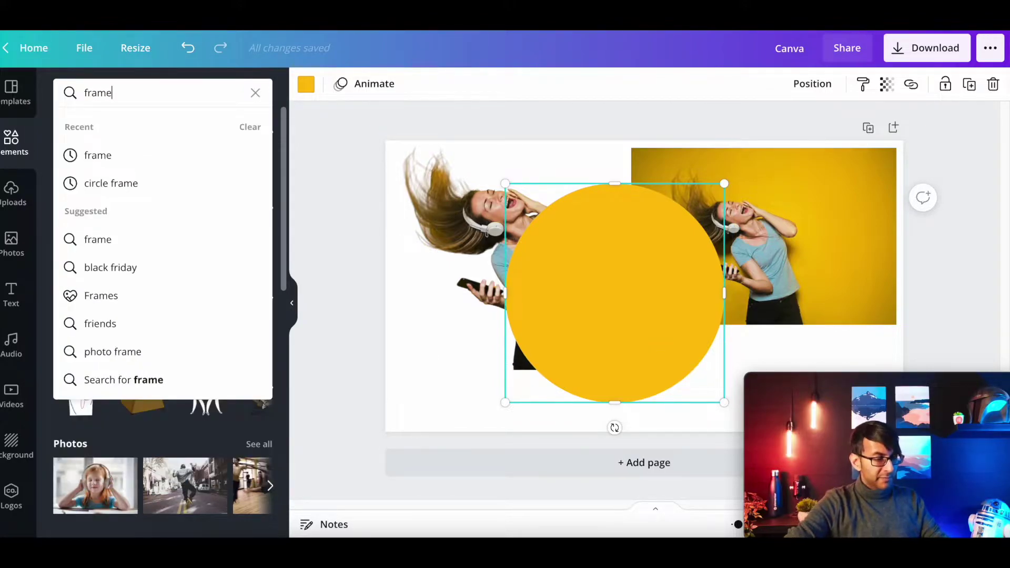
pyautogui.press('Return')
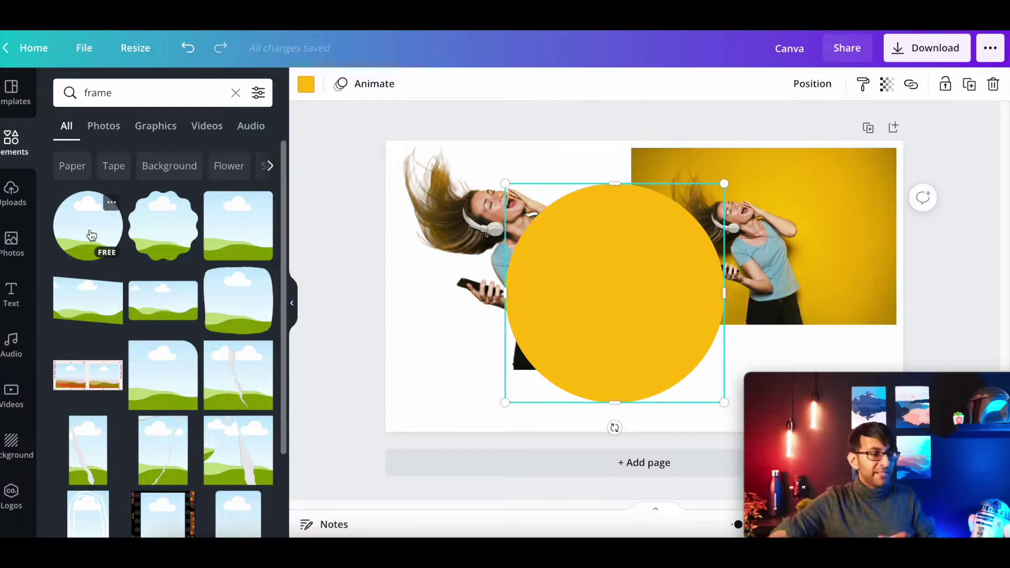
pyautogui.moveTo(92, 235); pyautogui.dragTo(599, 241)
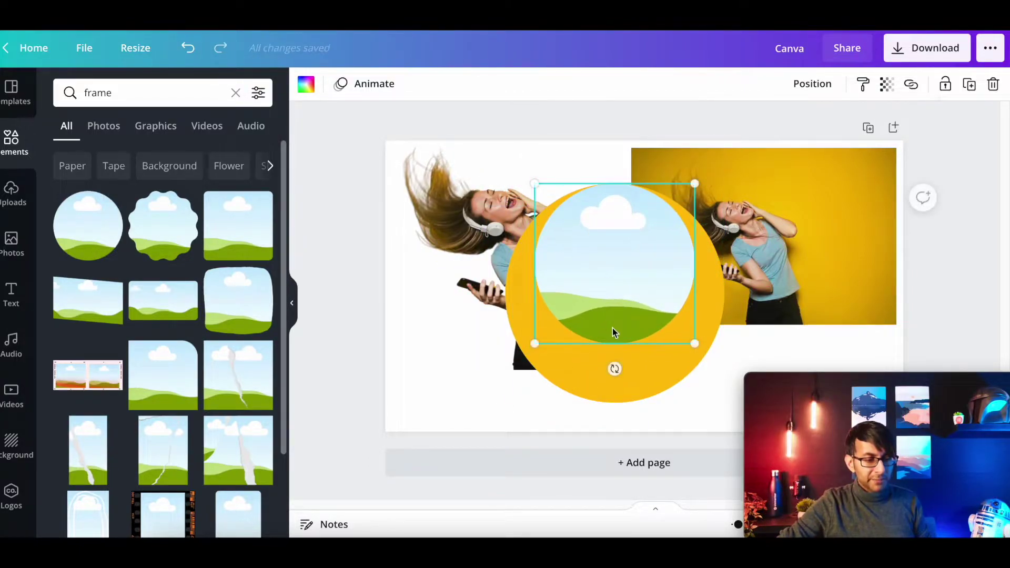
# Resize the circle frame to about 813 px and move it to the lower right.
pyautogui.moveTo(532, 345); pyautogui.dragTo(485, 414)
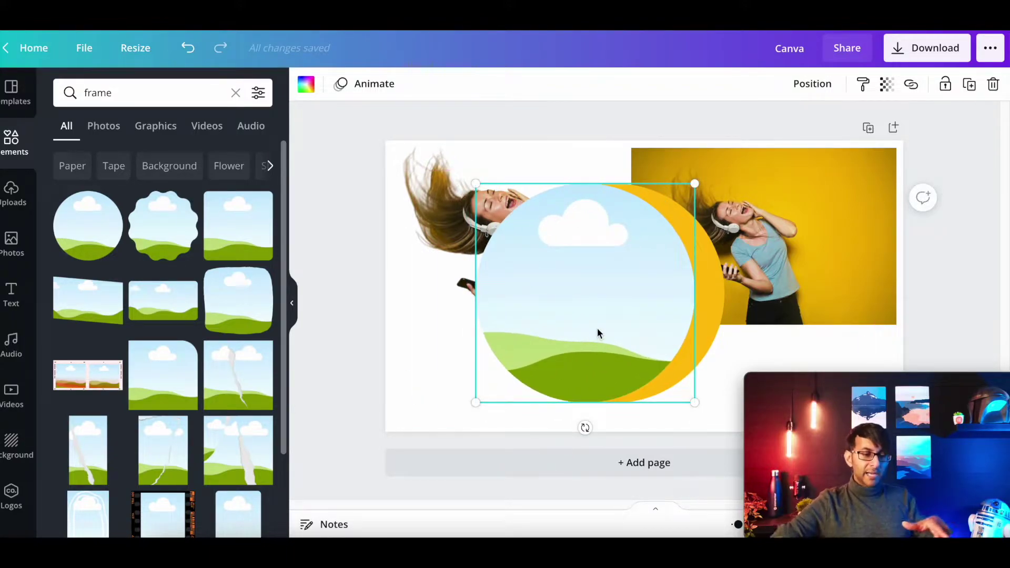
pyautogui.moveTo(695, 184); pyautogui.dragTo(683, 188)
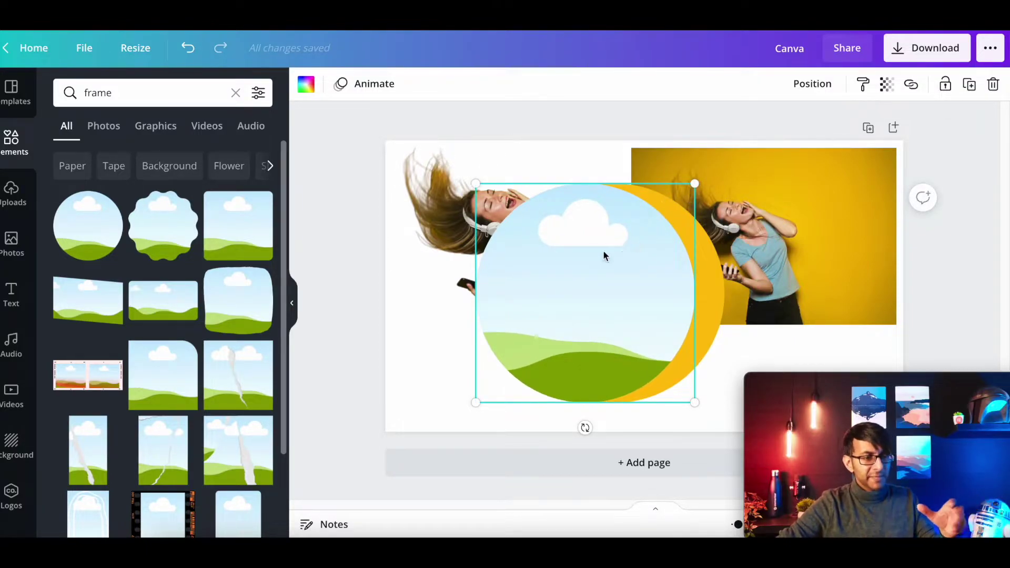
pyautogui.moveTo(601, 251); pyautogui.dragTo(630, 250)
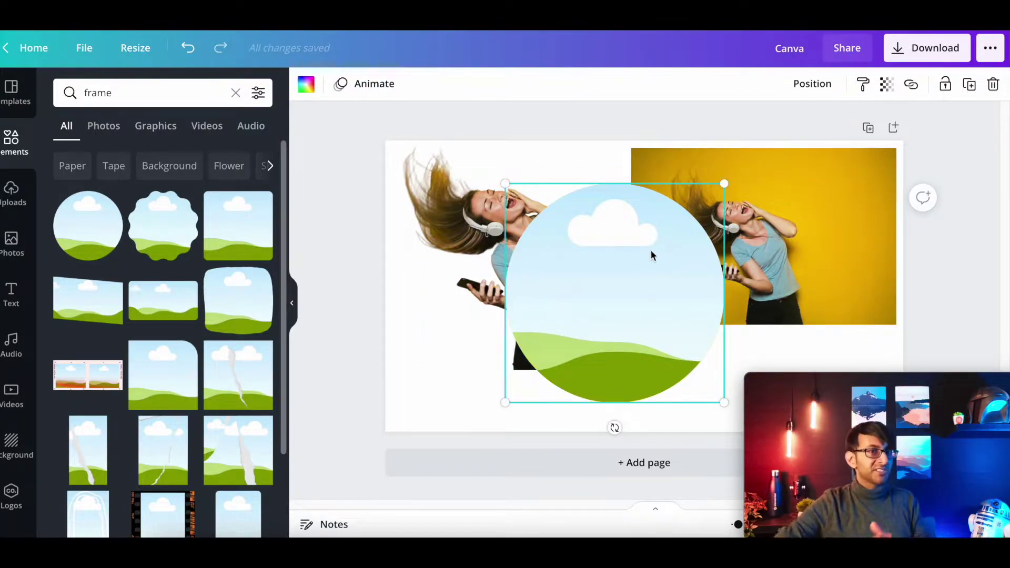
pyautogui.moveTo(685, 288); pyautogui.dragTo(805, 327)
# Delete the yellow-background photo, move the yellow circle up-right, and enlarge the cut-out woman.
pyautogui.click(736, 174)
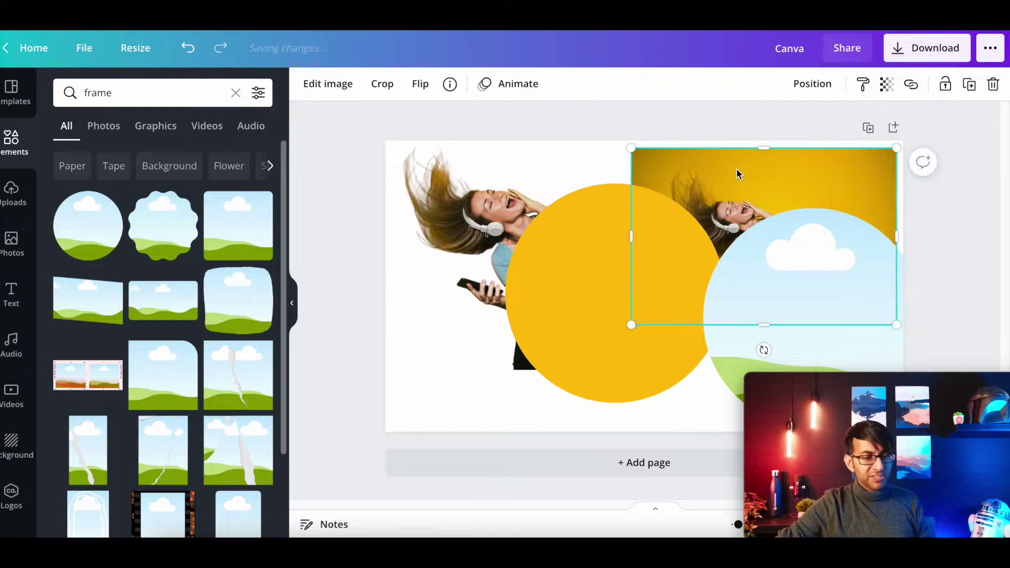
pyautogui.press('Delete')
pyautogui.moveTo(613, 259); pyautogui.dragTo(751, 227)
pyautogui.click(541, 290)
pyautogui.moveTo(731, 370); pyautogui.dragTo(756, 386)
pyautogui.moveTo(697, 292); pyautogui.dragTo(697, 321)
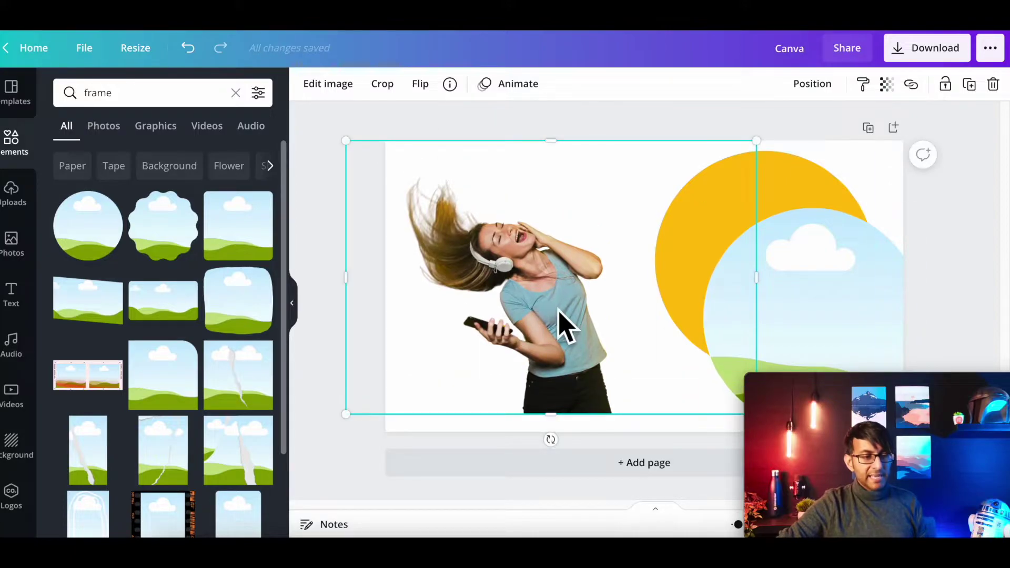
pyautogui.moveTo(560, 322); pyautogui.dragTo(521, 313)
# Place the frame beside the woman, shift the yellow circle right, and fit a woman copy into it.
pyautogui.click(783, 320)
pyautogui.moveTo(784, 320); pyautogui.dragTo(602, 317)
pyautogui.moveTo(811, 203); pyautogui.dragTo(841, 203)
pyautogui.moveTo(475, 268); pyautogui.dragTo(615, 263)
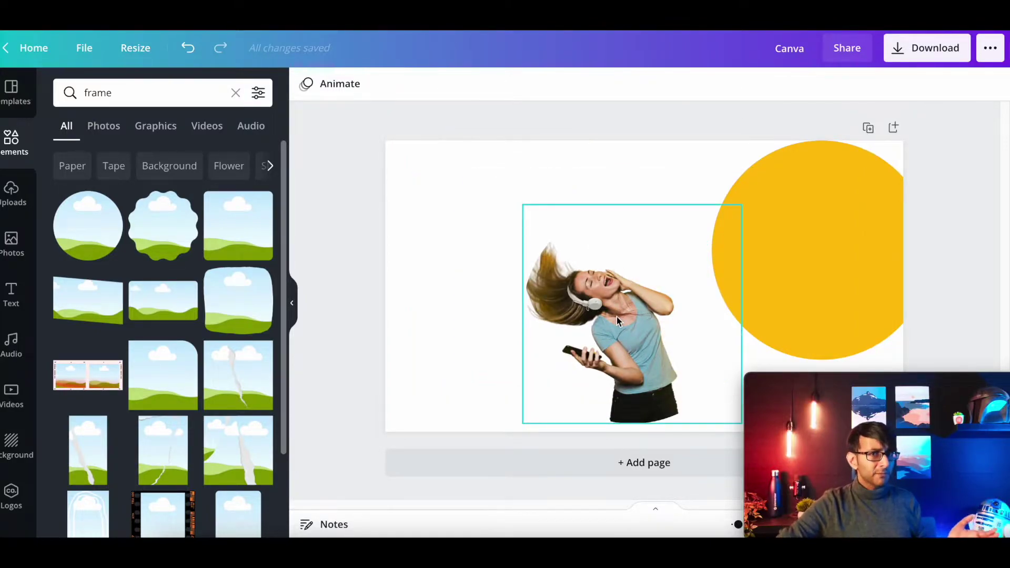
pyautogui.hotkey('ctrl', 'z')
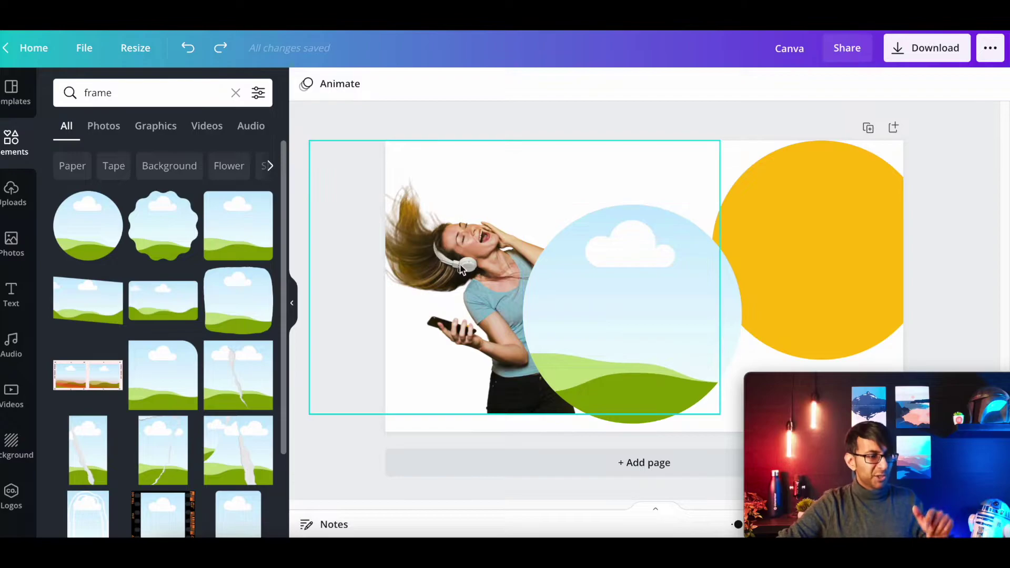
pyautogui.click(417, 256)
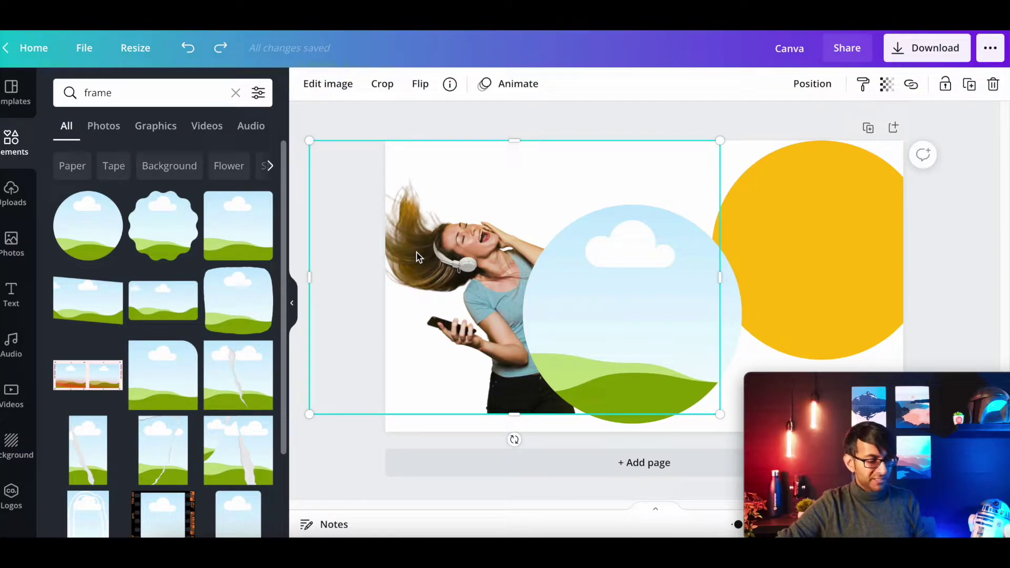
pyautogui.moveTo(417, 256); pyautogui.dragTo(635, 342)
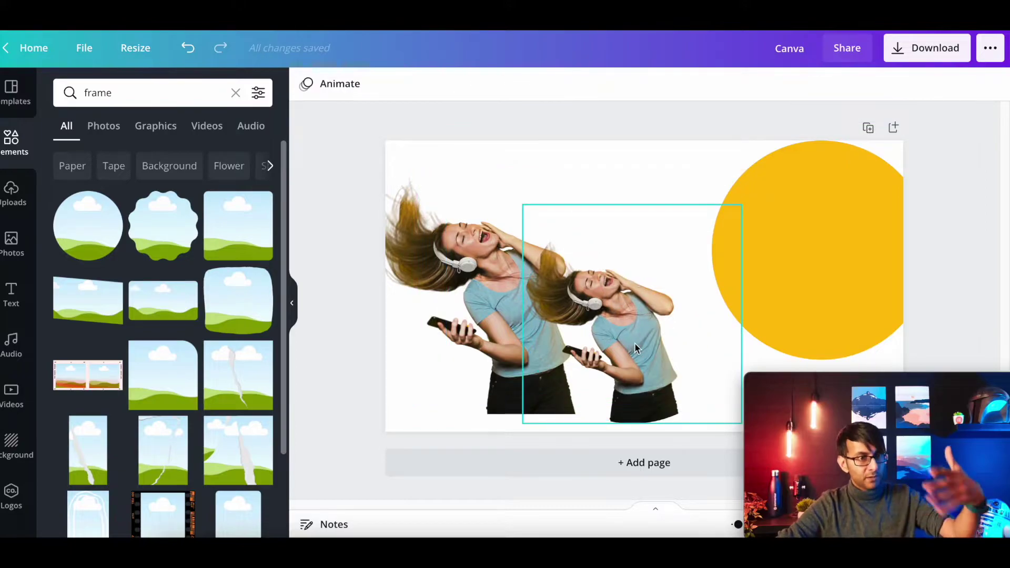
# Enlarge and reposition the woman photo inside its frame.
pyautogui.doubleClick(550, 258)
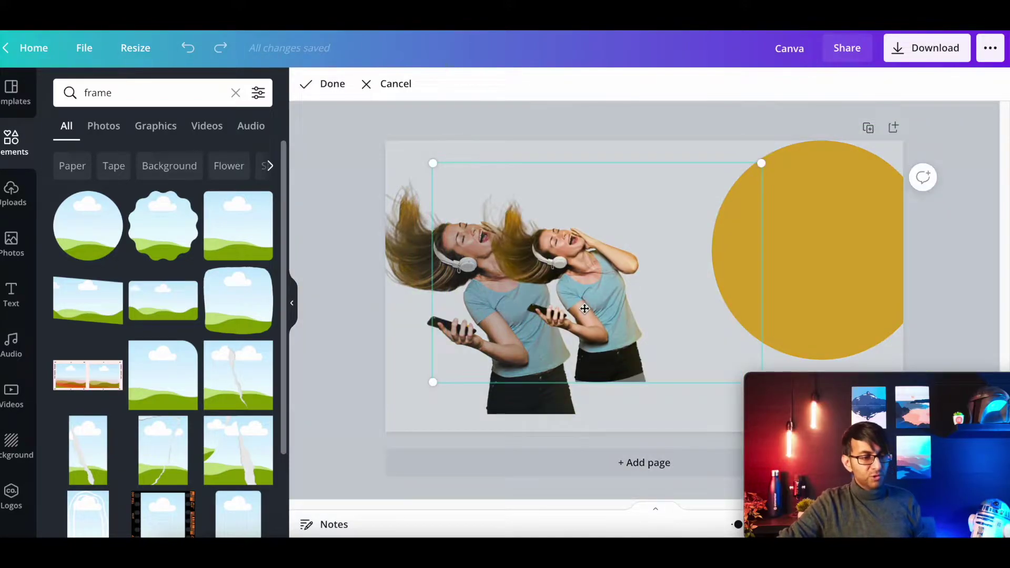
pyautogui.moveTo(433, 161); pyautogui.dragTo(283, 41)
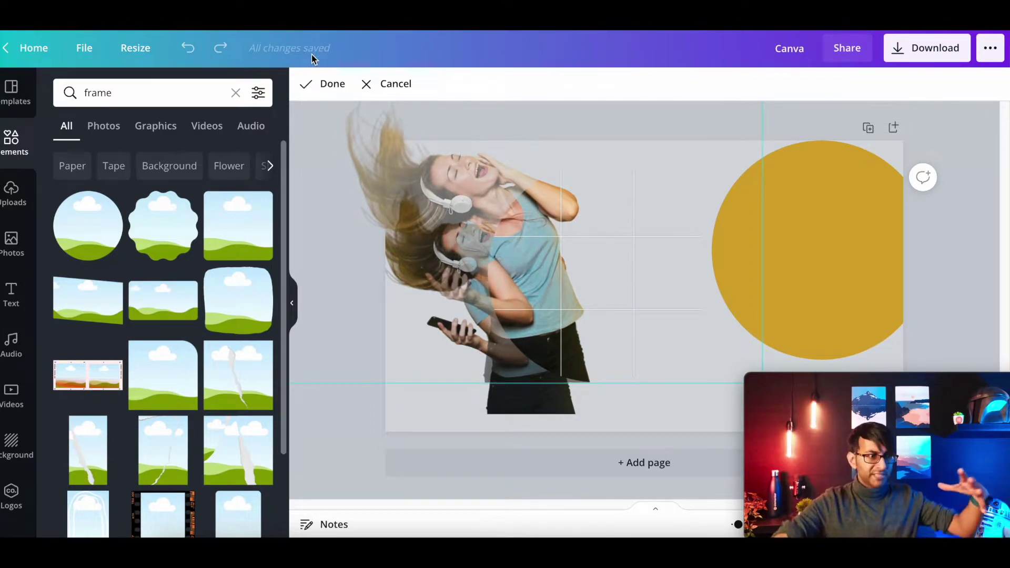
pyautogui.moveTo(458, 202); pyautogui.dragTo(569, 208)
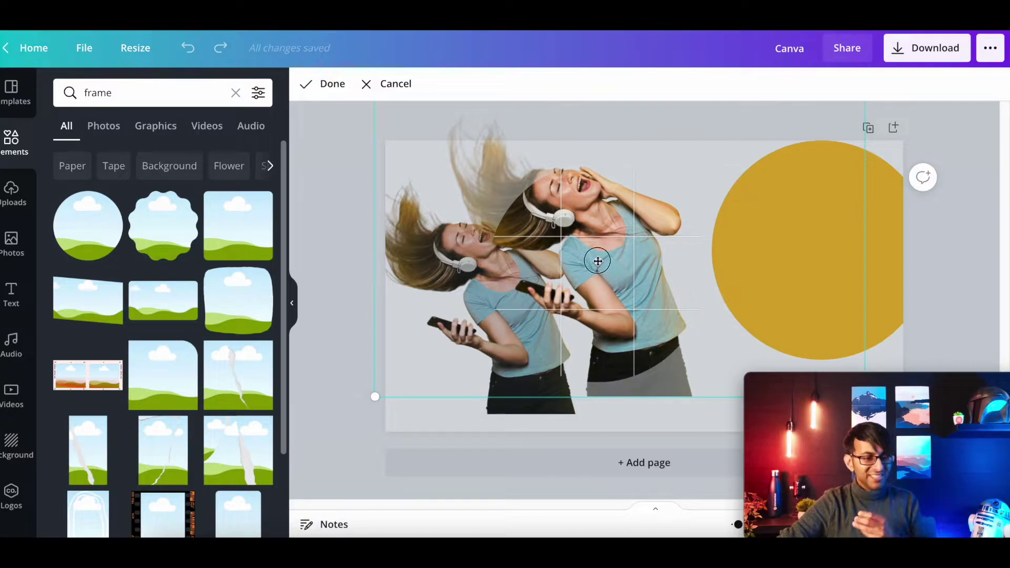
pyautogui.moveTo(598, 260); pyautogui.dragTo(542, 220)
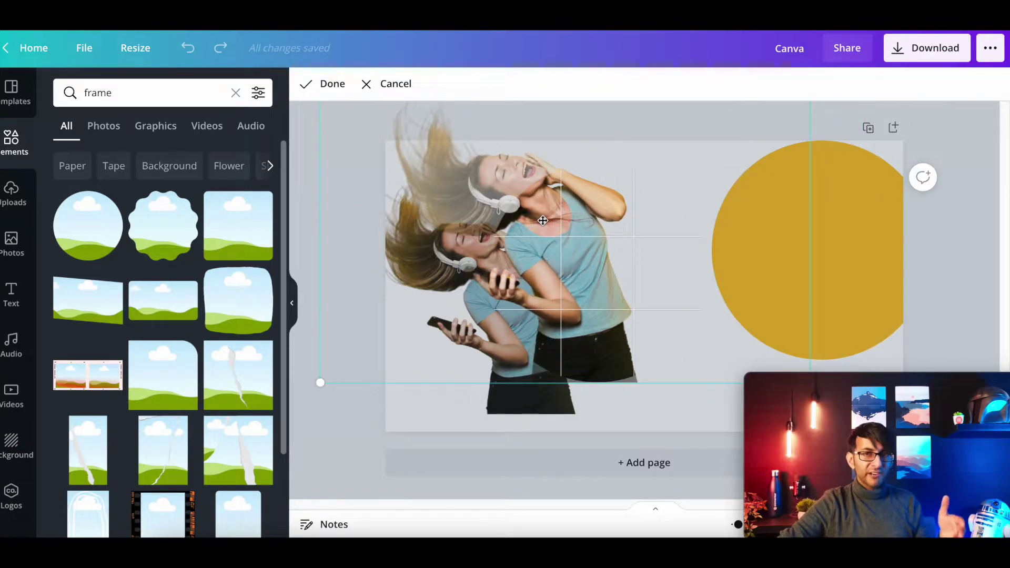
pyautogui.click(325, 83)
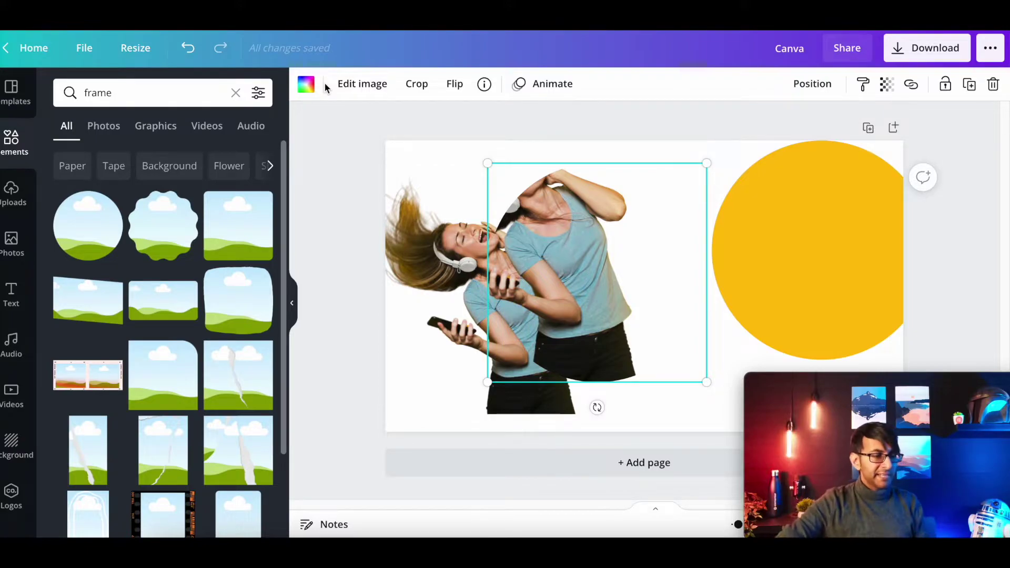
# Nudge the framed photo right, then move the framed copy over the original woman.
pyautogui.click(416, 85)
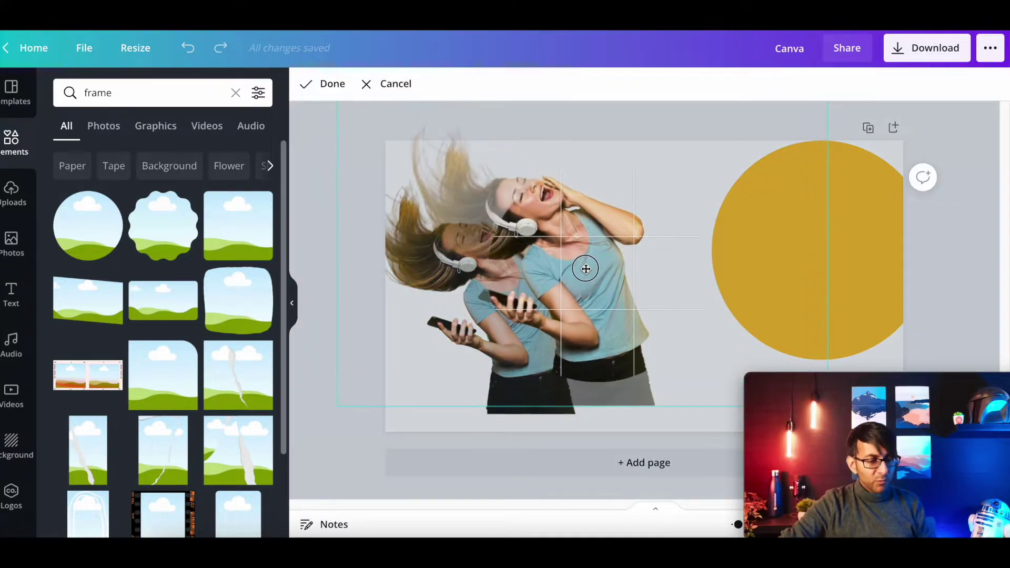
pyautogui.moveTo(586, 268); pyautogui.dragTo(632, 276)
pyautogui.press('Return')
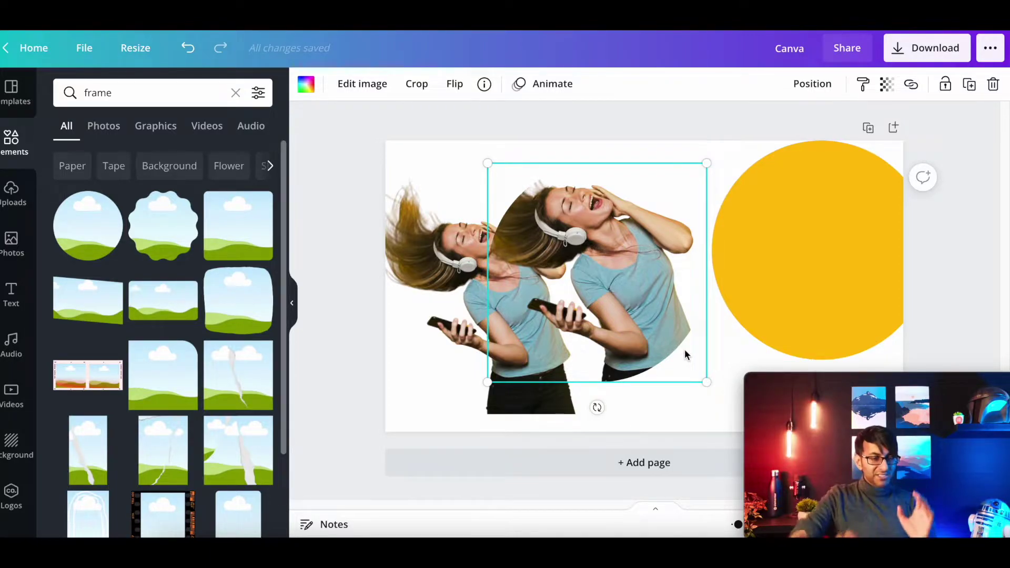
pyautogui.moveTo(628, 319); pyautogui.dragTo(510, 275)
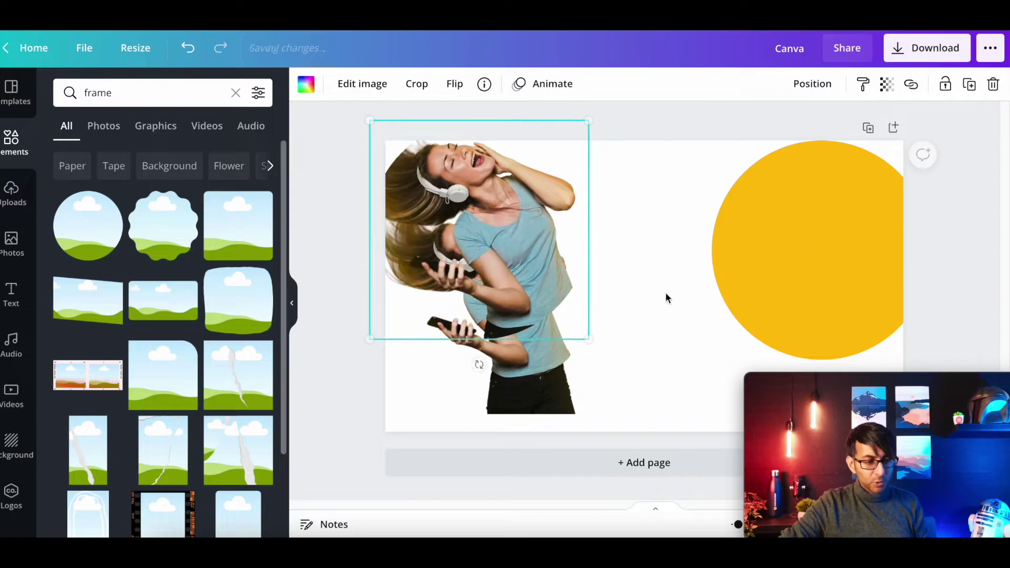
pyautogui.moveTo(819, 271); pyautogui.dragTo(662, 308)
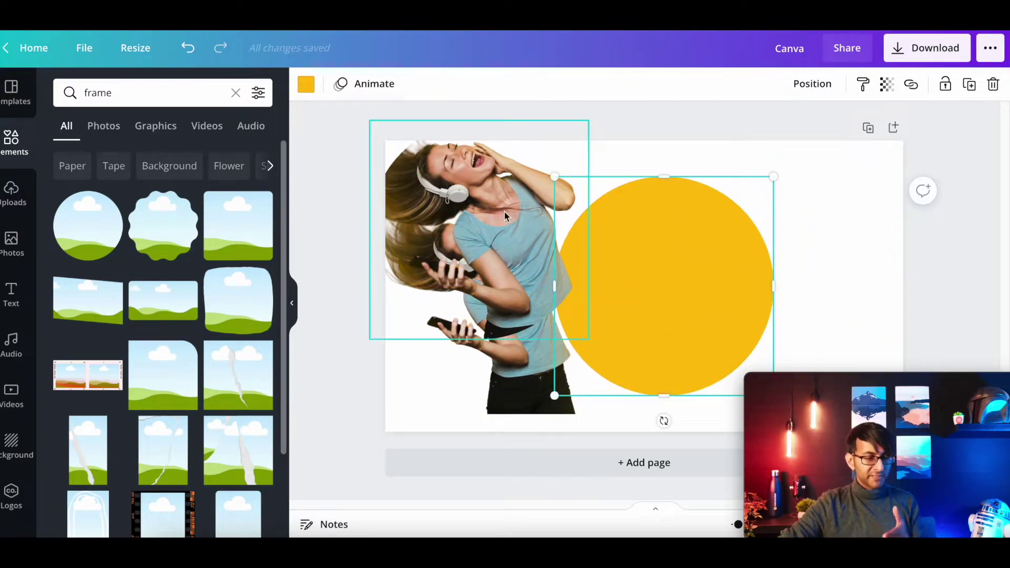
# Set the framed woman over the yellow circle and move the original cutout up-left.
pyautogui.moveTo(502, 211); pyautogui.dragTo(679, 272)
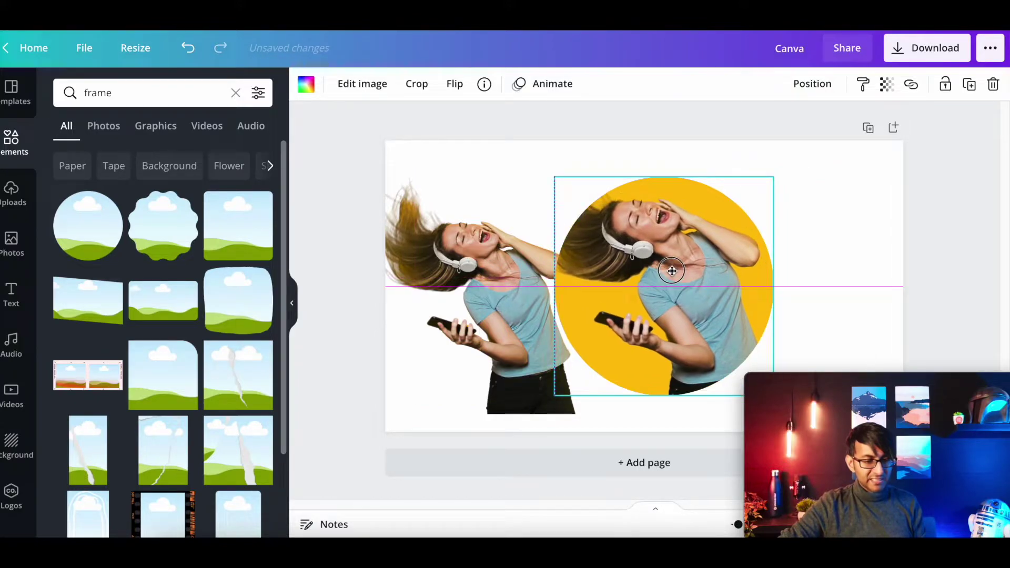
pyautogui.click(865, 211)
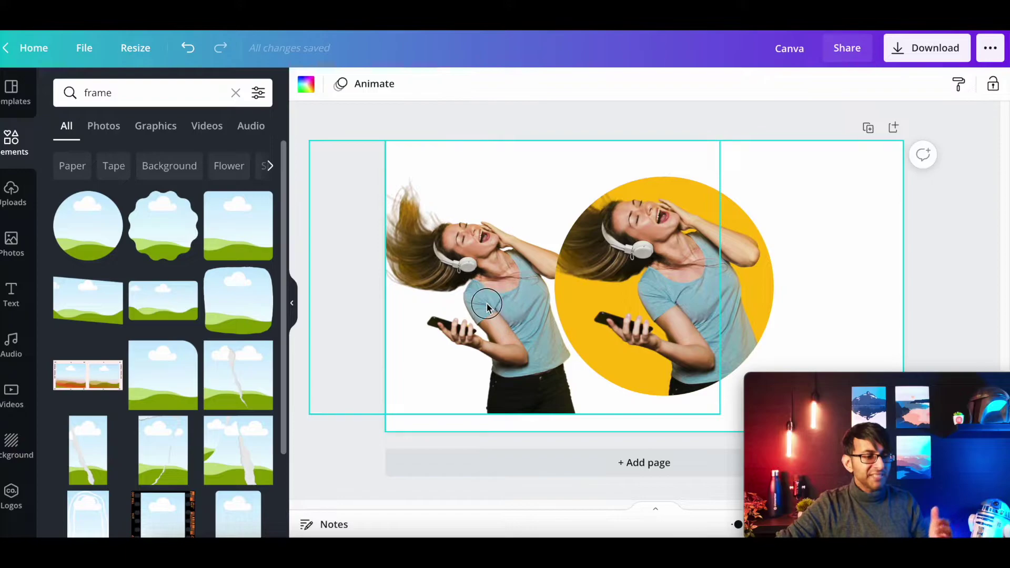
pyautogui.moveTo(490, 302); pyautogui.dragTo(472, 251)
# Bring the original cutout to the front and tilt it slightly.
pyautogui.rightClick(473, 251)
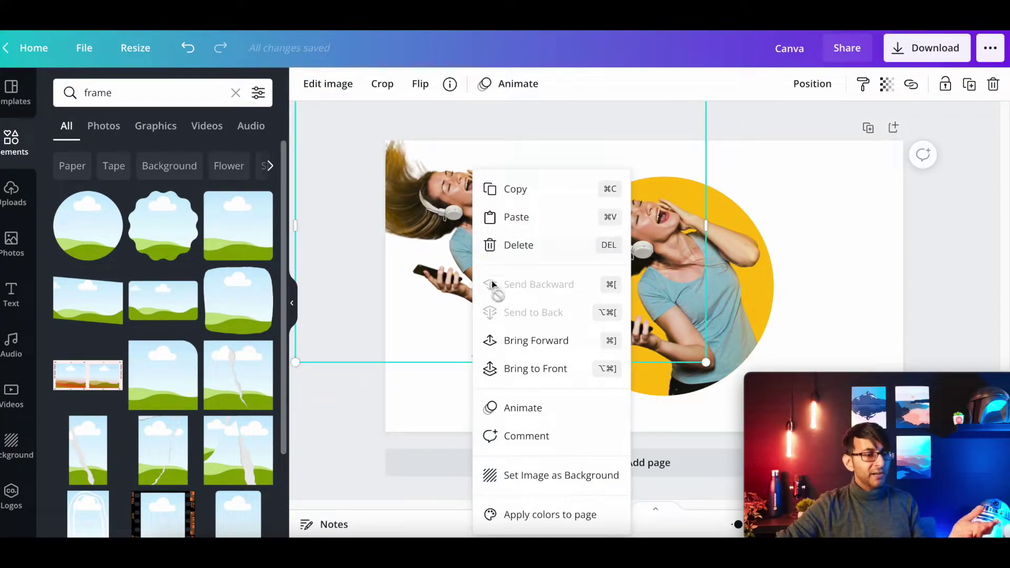
pyautogui.click(542, 369)
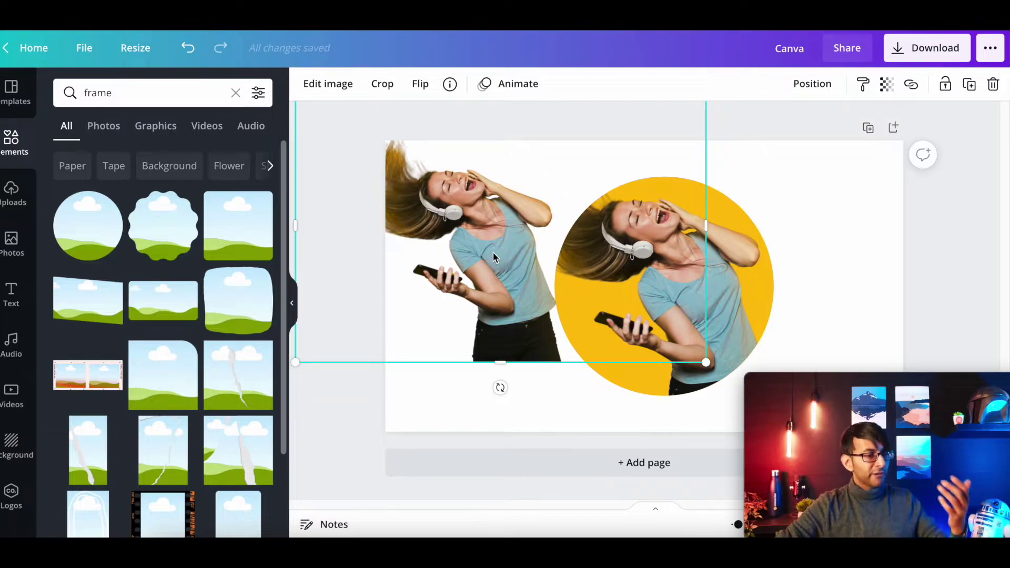
pyautogui.moveTo(499, 387); pyautogui.dragTo(535, 291)
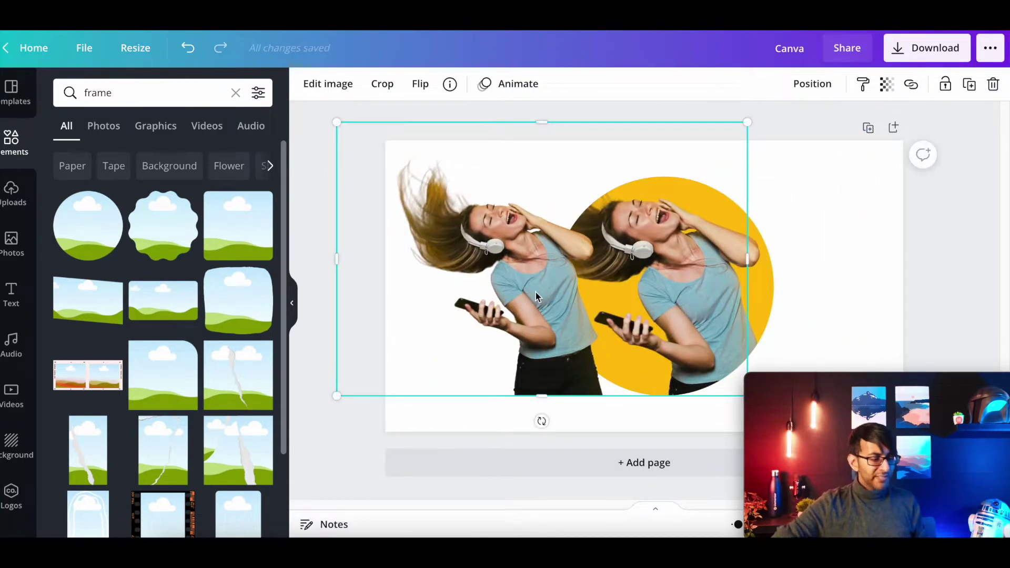
# Nudge the cutout over the circled copy and enlarge it to about 1,735 × 1,157.
pyautogui.hotkey('shift', 'Right')
pyautogui.hotkey('shift', 'Right')
pyautogui.hotkey('shift', 'Right')
pyautogui.hotkey('shift', 'Right')
pyautogui.hotkey('shift', 'Right')
pyautogui.hotkey('shift', 'Right')
pyautogui.hotkey('shift', 'Right')
pyautogui.hotkey('shift', 'Right')
pyautogui.hotkey('shift', 'Right')
pyautogui.hotkey('shift', 'Right')
pyautogui.hotkey('shift', 'Right')
pyautogui.hotkey('shift', 'Right')
pyautogui.hotkey('shift', 'Right')
pyautogui.hotkey('shift', 'Right')
pyautogui.hotkey('shift', 'Right')
pyautogui.hotkey('shift', 'Right')
pyautogui.hotkey('shift', 'Right')
pyautogui.hotkey('shift', 'Right')
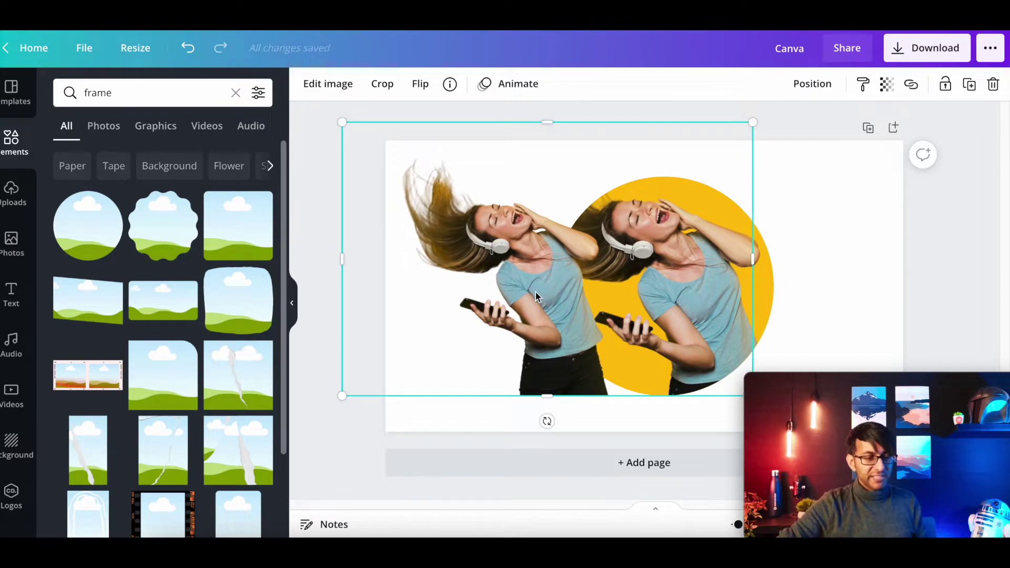
pyautogui.hotkey('shift', 'Right')
pyautogui.hotkey('shift', 'Right')
pyautogui.hotkey('shift', 'Right')
pyautogui.hotkey('shift', 'Right')
pyautogui.hotkey('shift', 'Right')
pyautogui.hotkey('shift', 'Right')
pyautogui.hotkey('shift', 'Right')
pyautogui.hotkey('shift', 'Right')
pyautogui.hotkey('shift', 'Right')
pyautogui.hotkey('shift', 'Right')
pyautogui.hotkey('shift', 'Right')
pyautogui.hotkey('shift', 'Right')
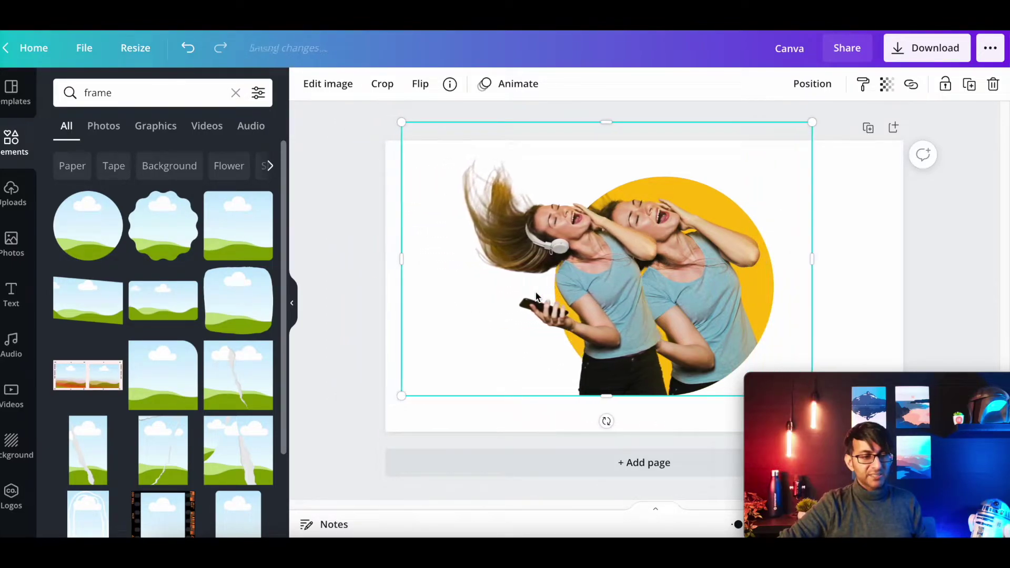
pyautogui.hotkey('shift', 'Right')
pyautogui.hotkey('shift', 'Right')
pyautogui.hotkey('shift', 'Right')
pyautogui.hotkey('shift', 'Right')
pyautogui.hotkey('shift', 'Right')
pyautogui.hotkey('shift', 'Right')
pyautogui.hotkey('shift', 'Right')
pyautogui.hotkey('shift', 'Right')
pyautogui.hotkey('shift', 'Right')
pyautogui.hotkey('shift', 'Right')
pyautogui.hotkey('shift', 'Right')
pyautogui.hotkey('shift', 'Right')
pyautogui.hotkey('shift', 'Right')
pyautogui.hotkey('shift', 'Right')
pyautogui.hotkey('shift', 'Right')
pyautogui.hotkey('shift', 'Right')
pyautogui.hotkey('shift', 'Right')
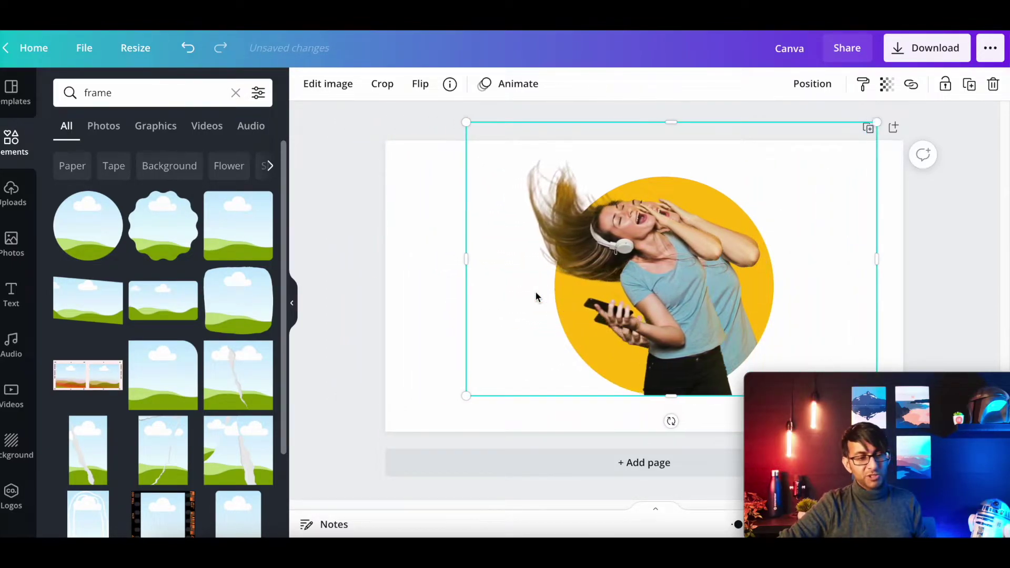
pyautogui.hotkey('shift', 'Right')
pyautogui.hotkey('shift', 'Right')
pyautogui.hotkey('shift', 'Right')
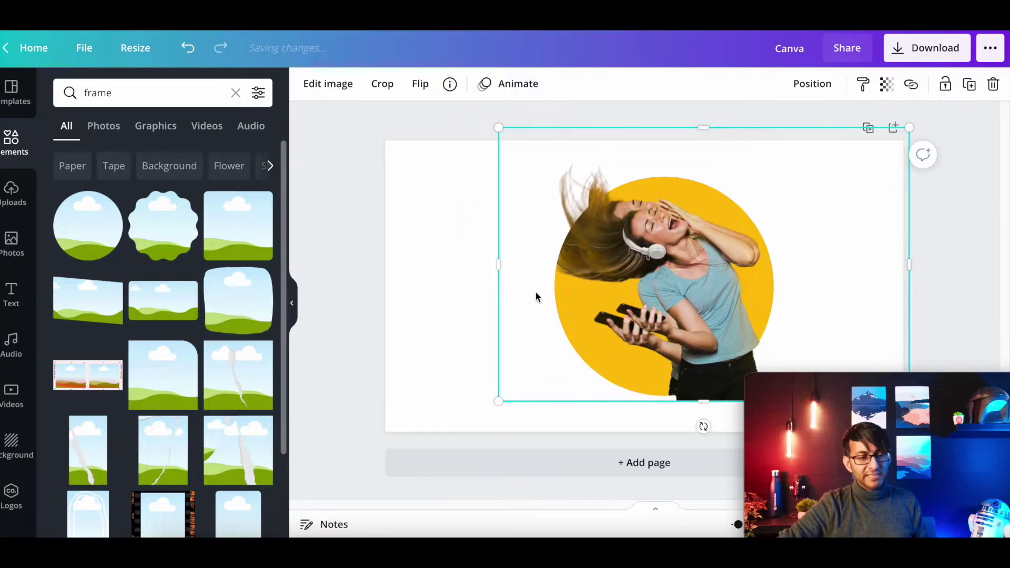
pyautogui.hotkey('shift', 'Down')
pyautogui.hotkey('shift', 'Left')
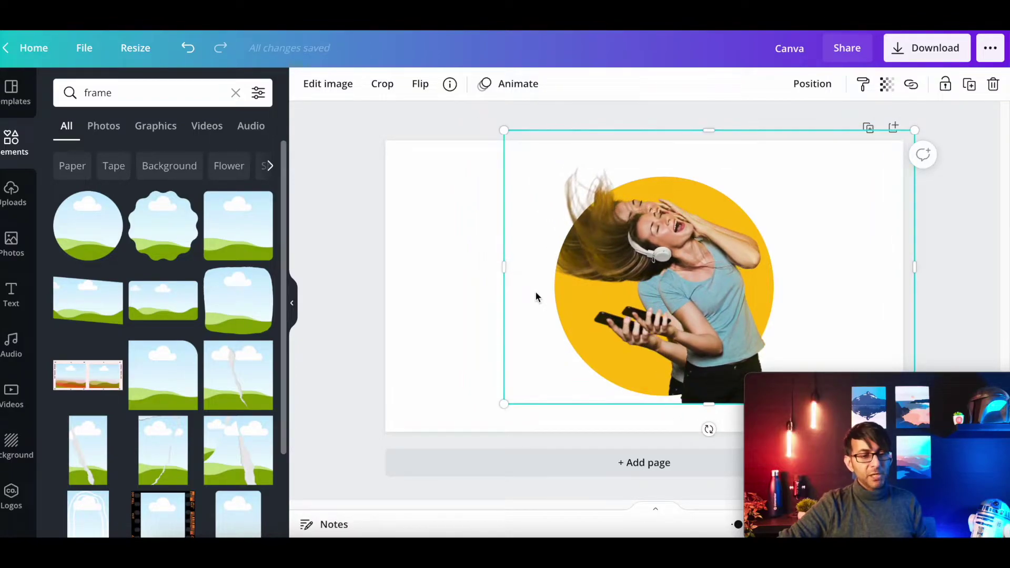
pyautogui.hotkey('shift', 'Down')
pyautogui.hotkey('shift', 'Up')
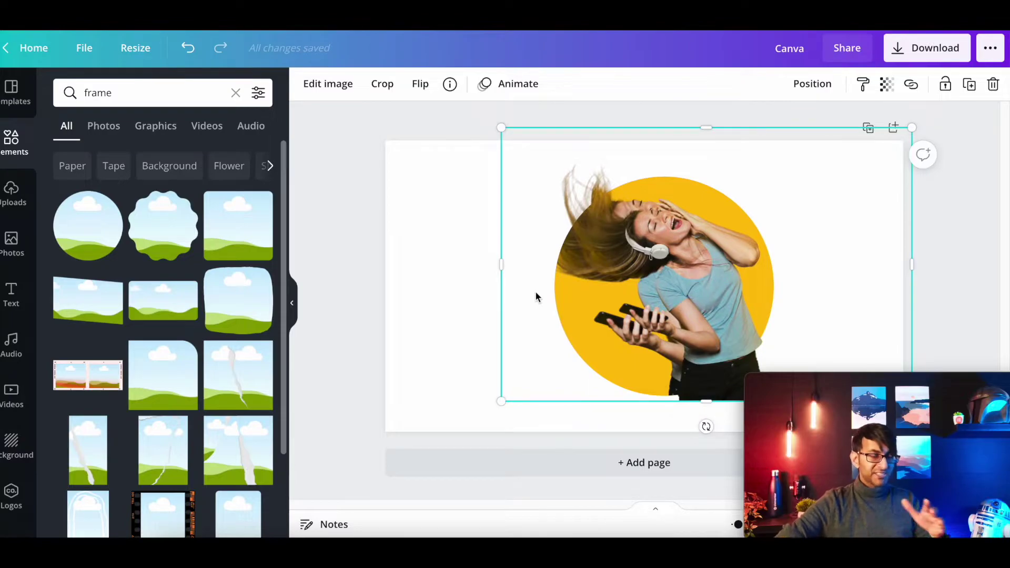
pyautogui.moveTo(502, 128); pyautogui.dragTo(435, 100)
pyautogui.moveTo(477, 157)
pyautogui.mouseDown()
pyautogui.moveTo(484, 160)
pyautogui.moveTo(478, 153)
pyautogui.mouseUp()
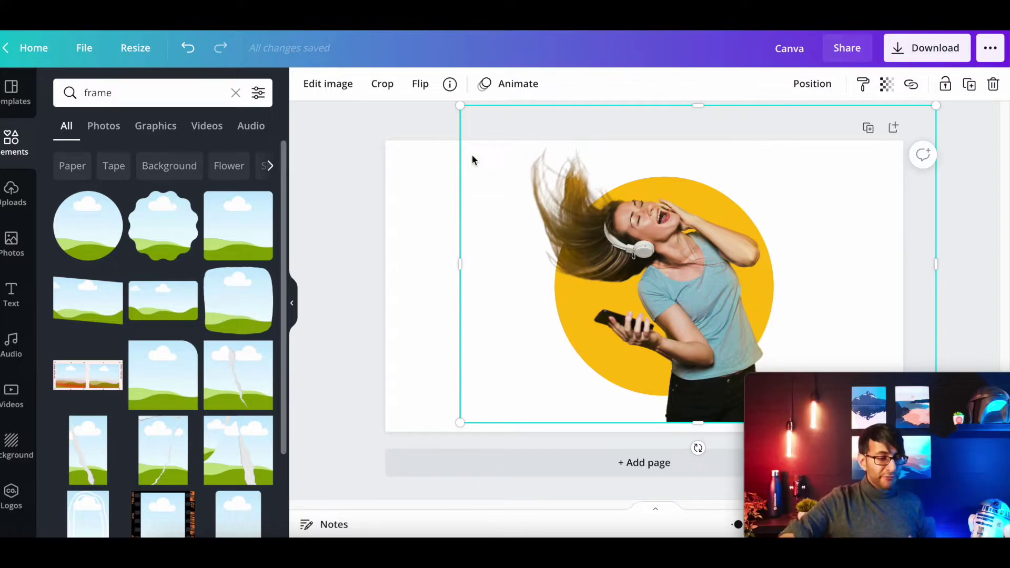
pyautogui.moveTo(847, 391)
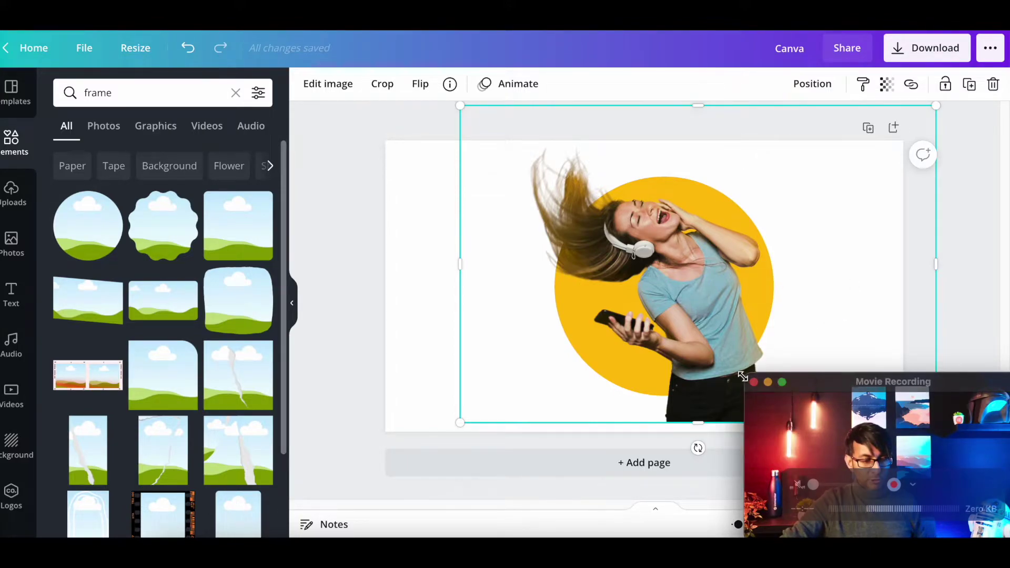
pyautogui.moveTo(748, 378); pyautogui.dragTo(812, 378)
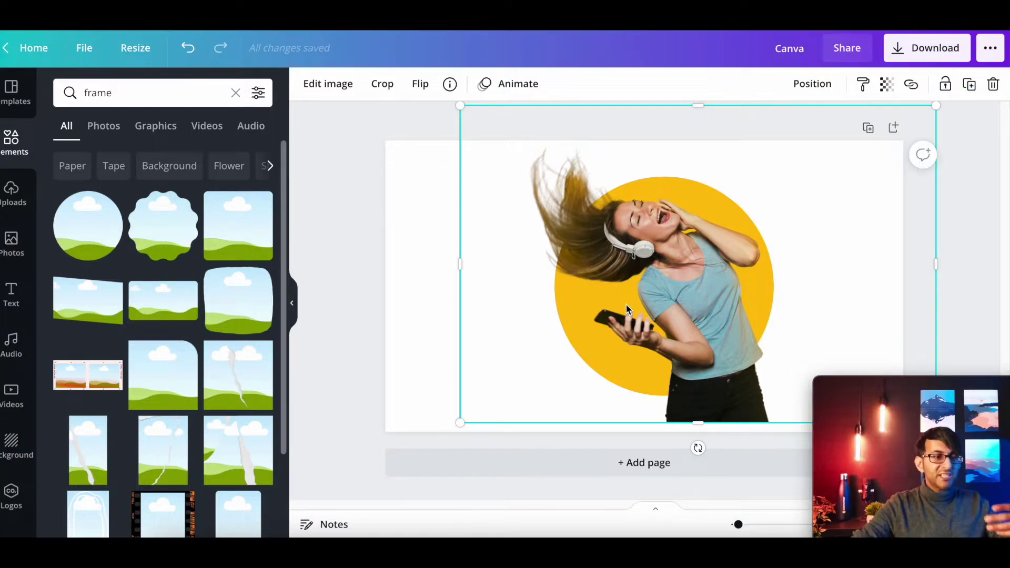
# Crop the front cutout down to just the woman's hair and head.
pyautogui.click(390, 83)
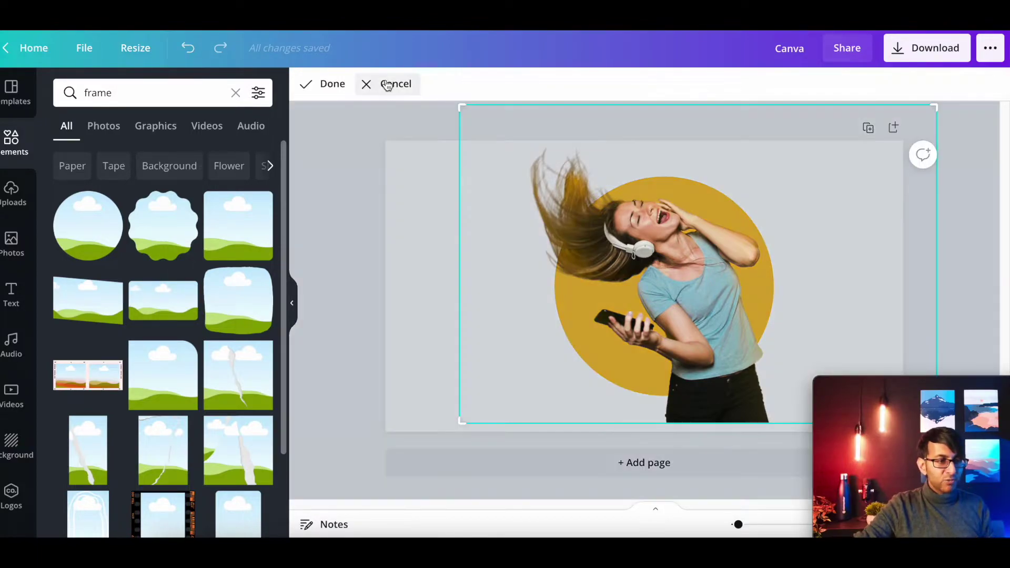
pyautogui.moveTo(465, 421); pyautogui.dragTo(442, 331)
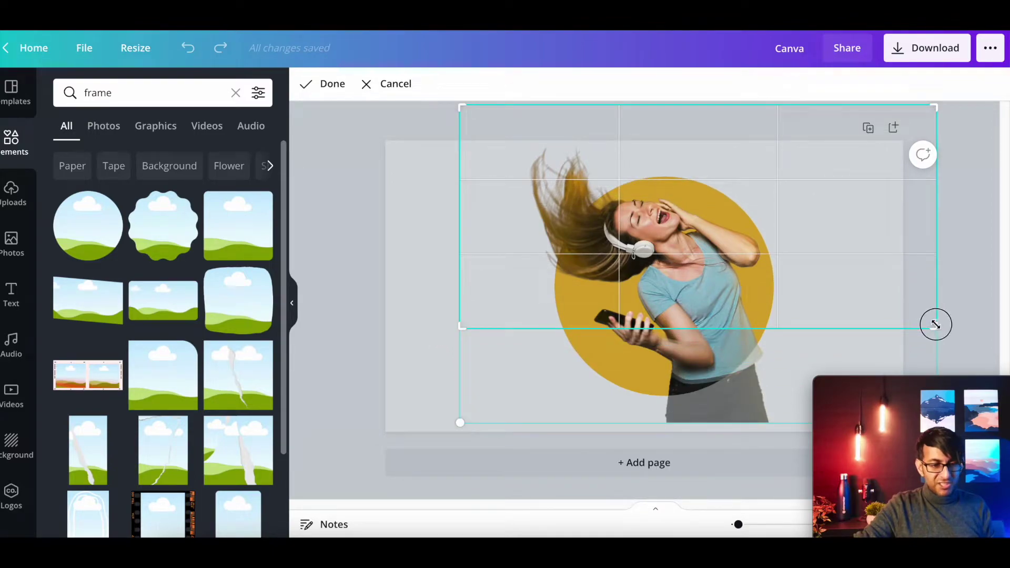
pyautogui.moveTo(936, 326); pyautogui.dragTo(648, 287)
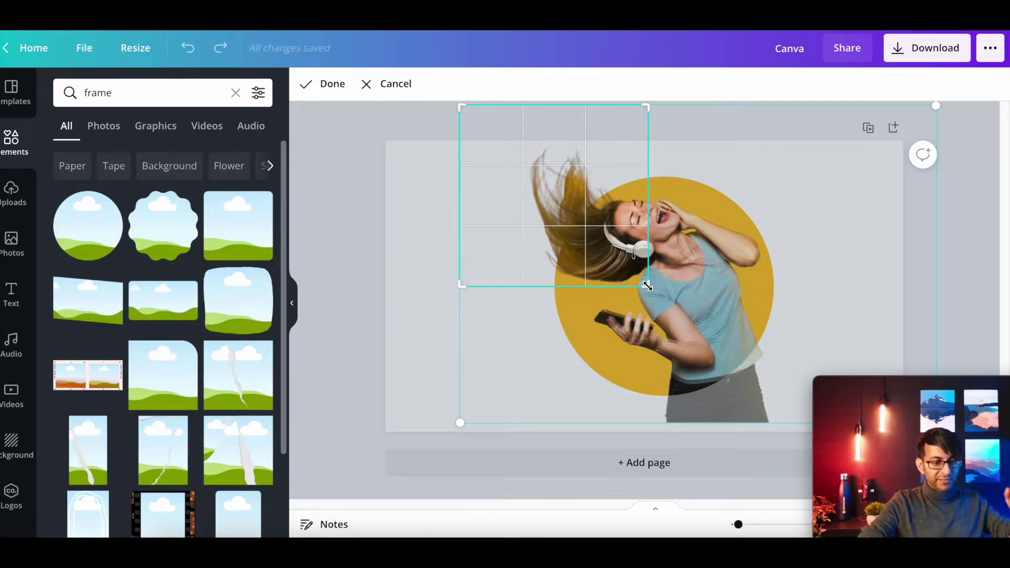
pyautogui.press('Return')
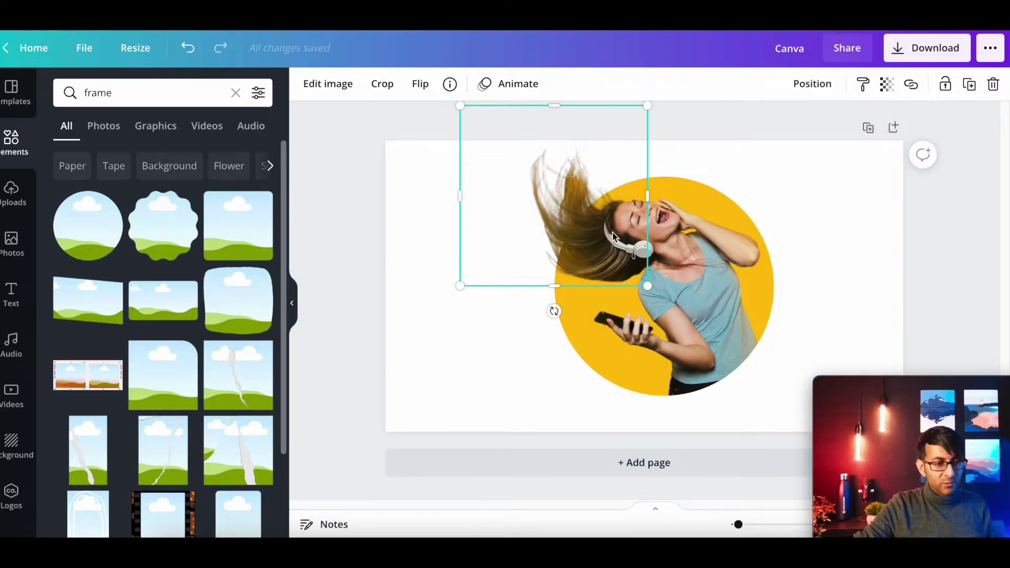
# Try moving the hair piece left, undo it, and deselect to check the pop-out effect.
pyautogui.moveTo(572, 241); pyautogui.dragTo(470, 242)
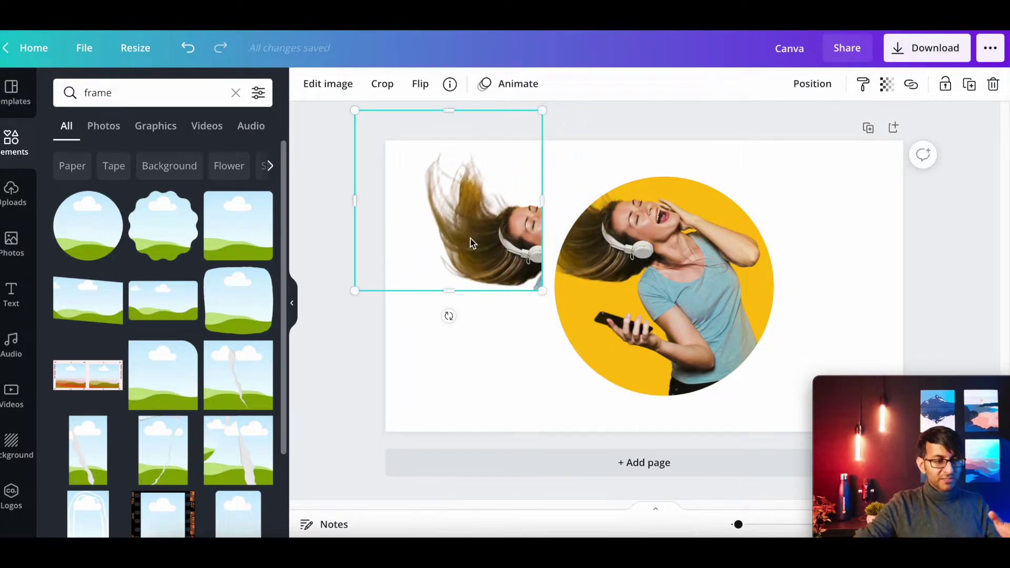
pyautogui.hotkey('ctrl', 'z')
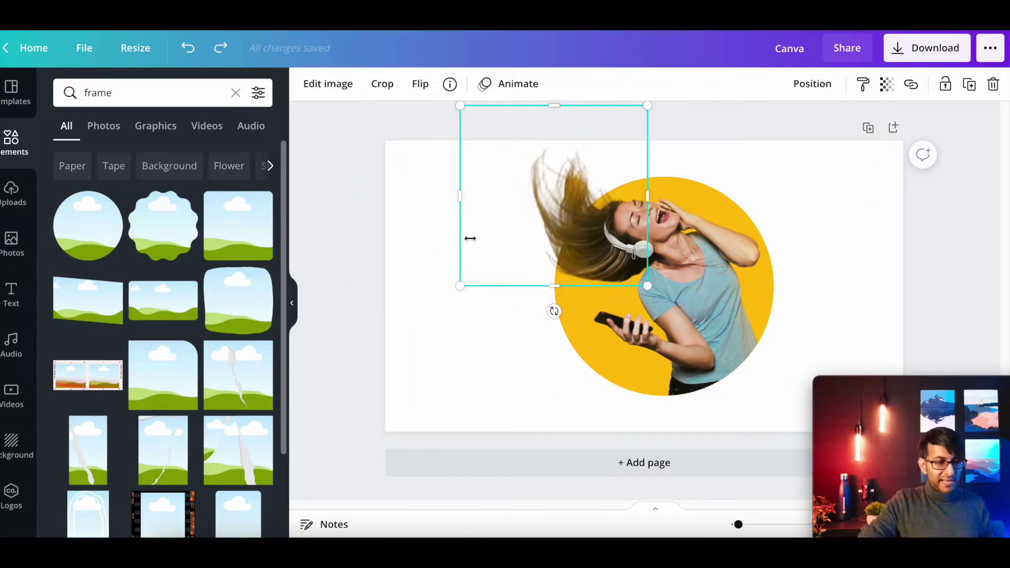
pyautogui.click(877, 269)
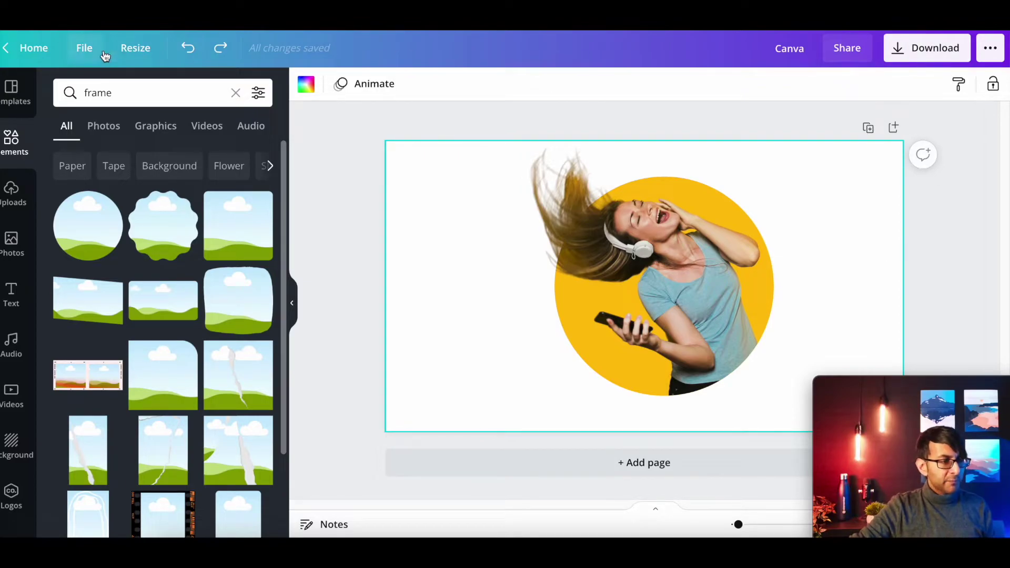
# Make a 600 x 600 px resized copy of the design.
pyautogui.click(139, 48)
pyautogui.click(171, 166)
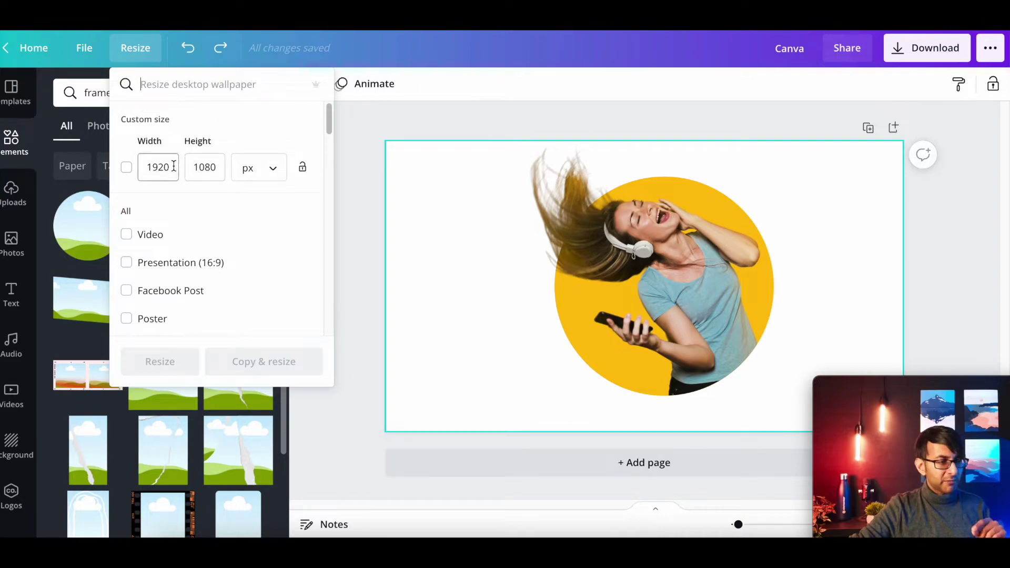
pyautogui.press('BackSpace')
pyautogui.press('BackSpace')
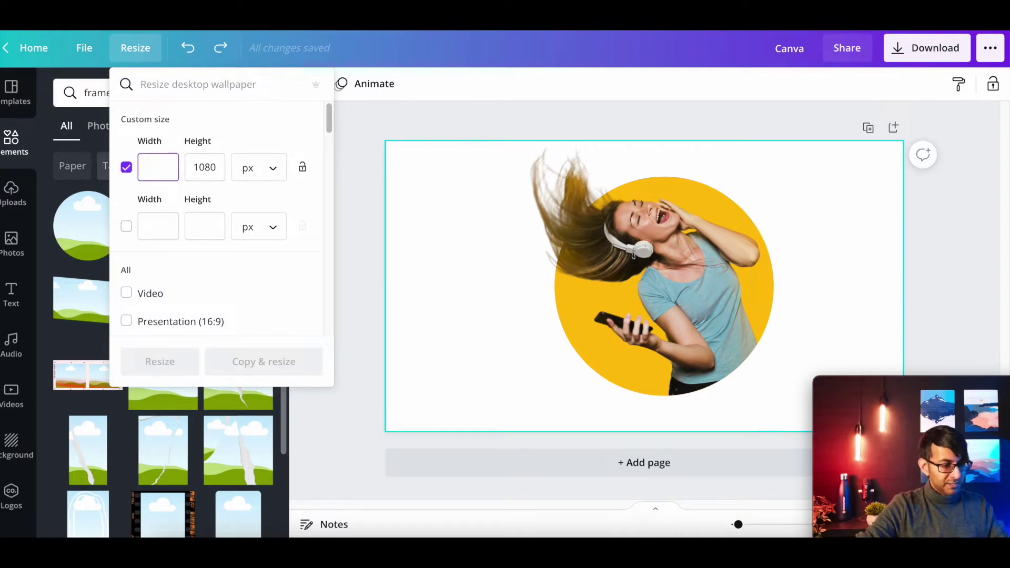
pyautogui.write('600')
pyautogui.press('Tab')
pyautogui.write('600')
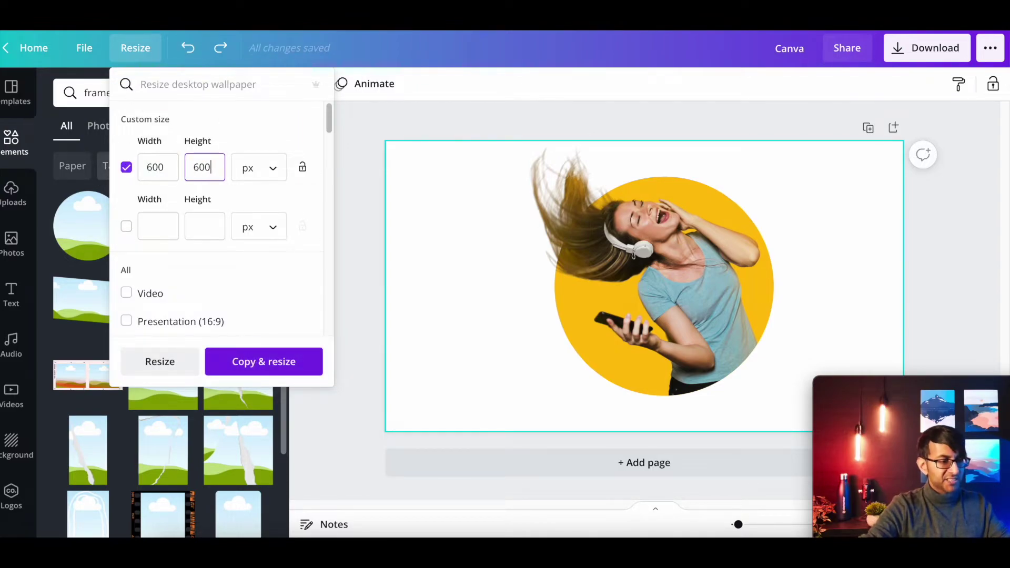
pyautogui.click(272, 362)
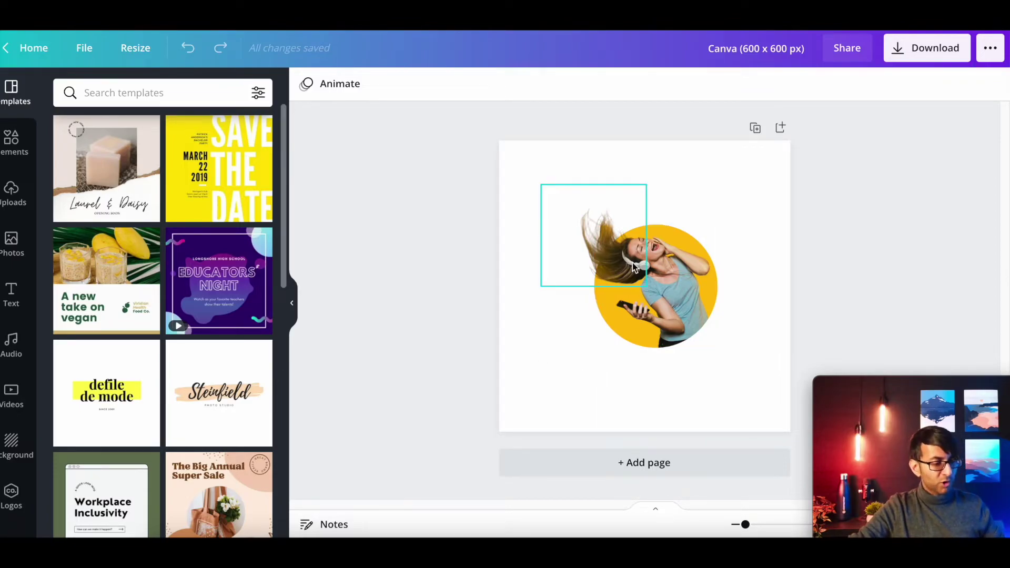
# Select both the hair cutout and circled copy and group them.
pyautogui.hotkey('ctrl', 'a')
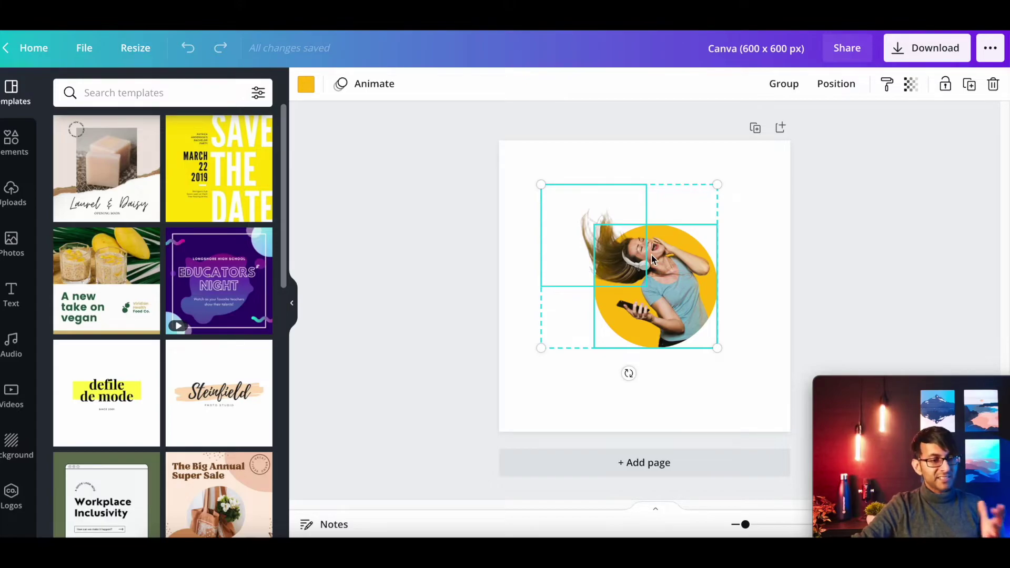
pyautogui.rightClick(625, 305)
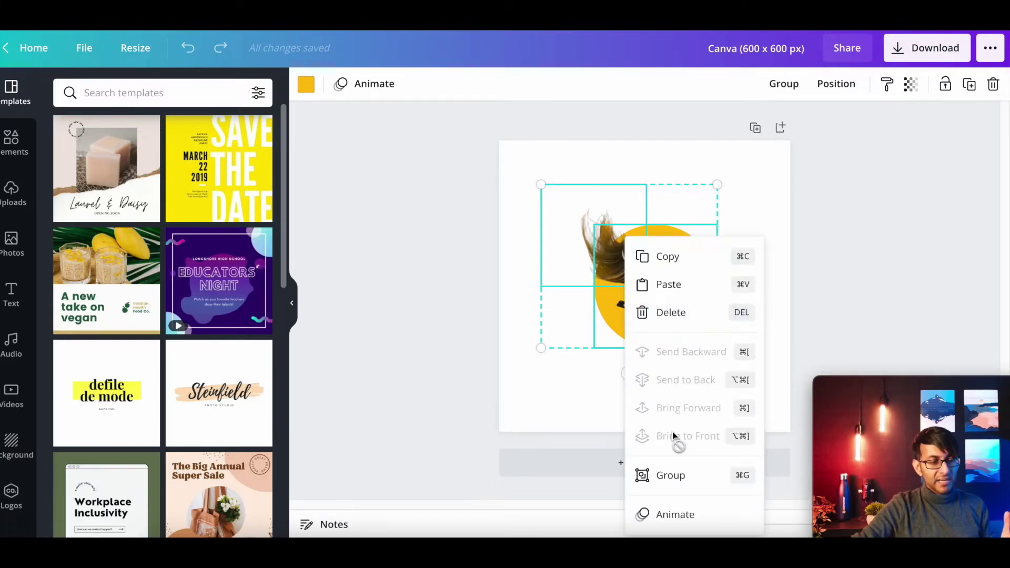
pyautogui.click(679, 476)
# Enlarge the group and position it to fill most of the square page.
pyautogui.moveTo(544, 348); pyautogui.dragTo(451, 410)
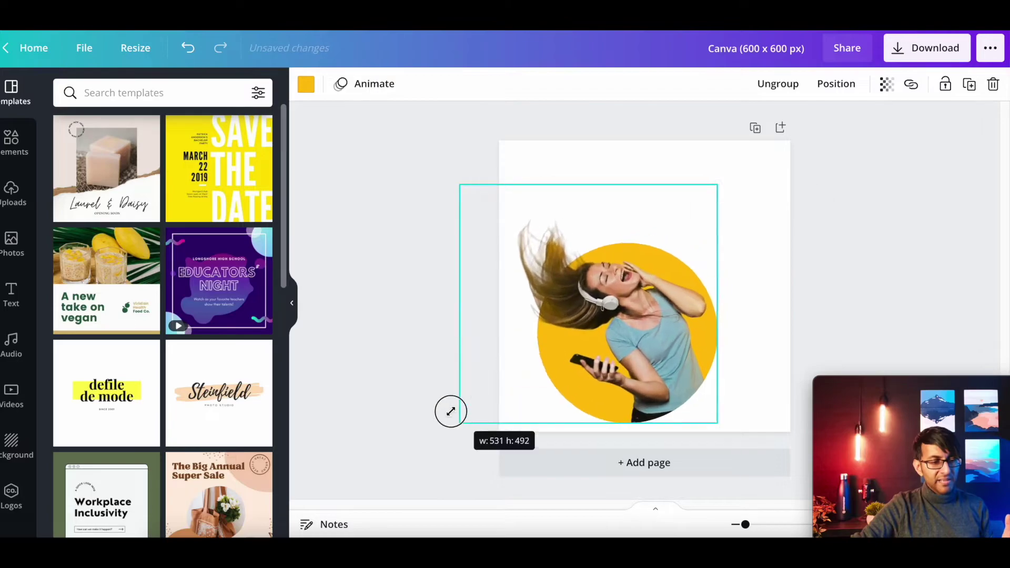
pyautogui.click(578, 375)
pyautogui.moveTo(579, 375); pyautogui.dragTo(563, 380)
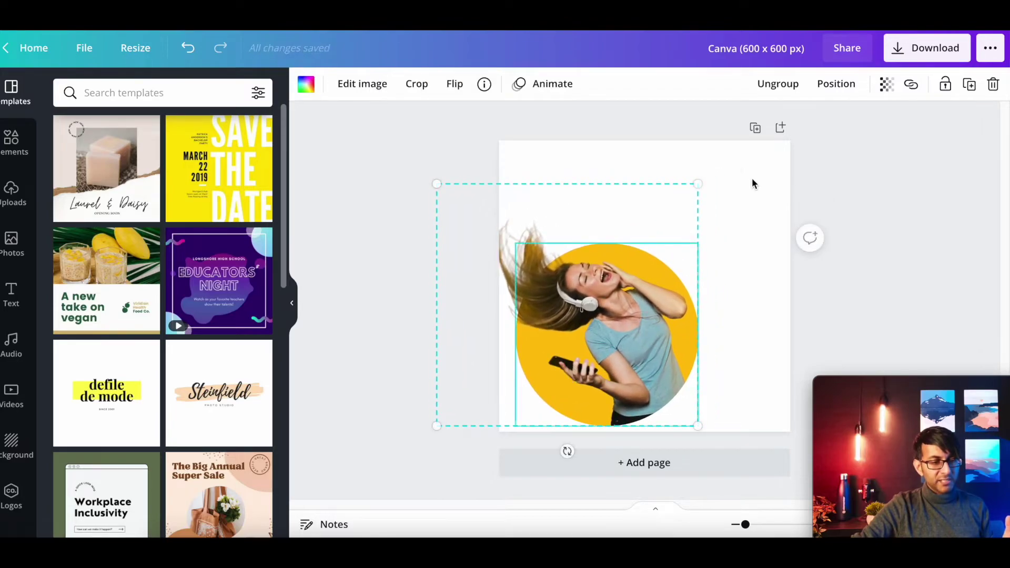
pyautogui.moveTo(697, 186); pyautogui.dragTo(784, 126)
pyautogui.click(719, 285)
pyautogui.moveTo(720, 284); pyautogui.dragTo(713, 276)
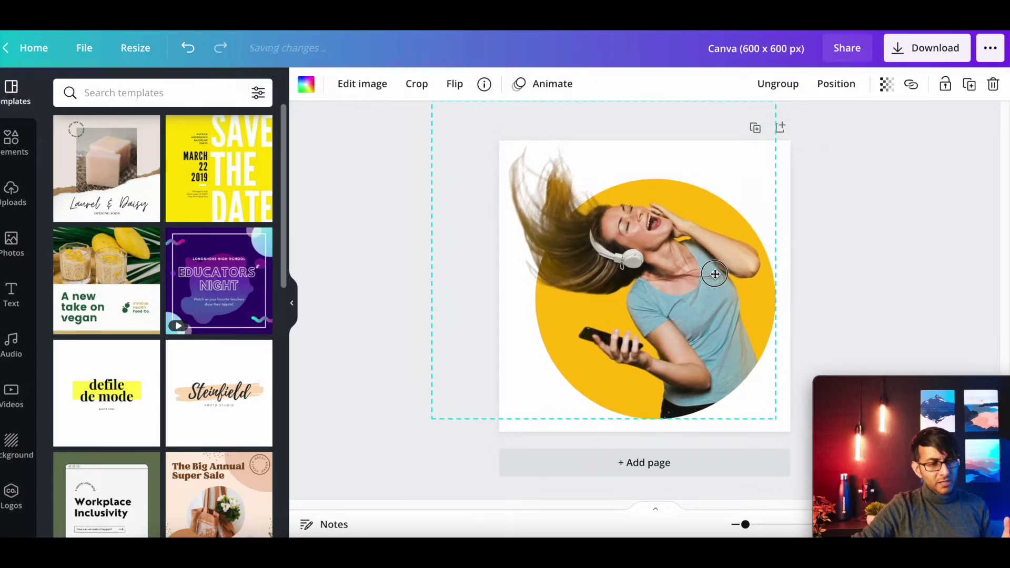
pyautogui.click(914, 276)
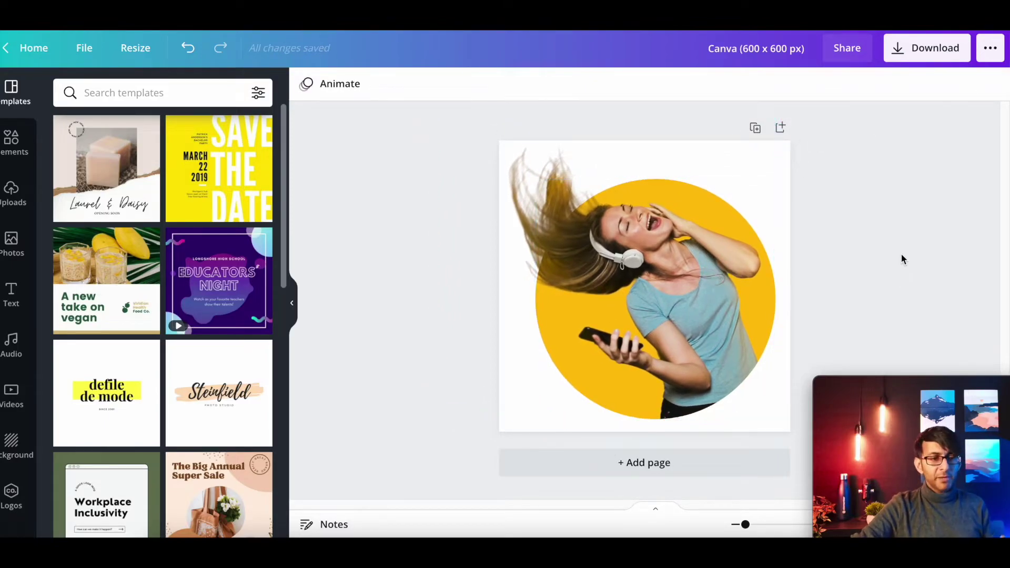
# Rename the design to 'Lady' and download it as a transparent-background PNG.
pyautogui.click(761, 53)
pyautogui.hotkey('ctrl', 'a')
pyautogui.press('BackSpace')
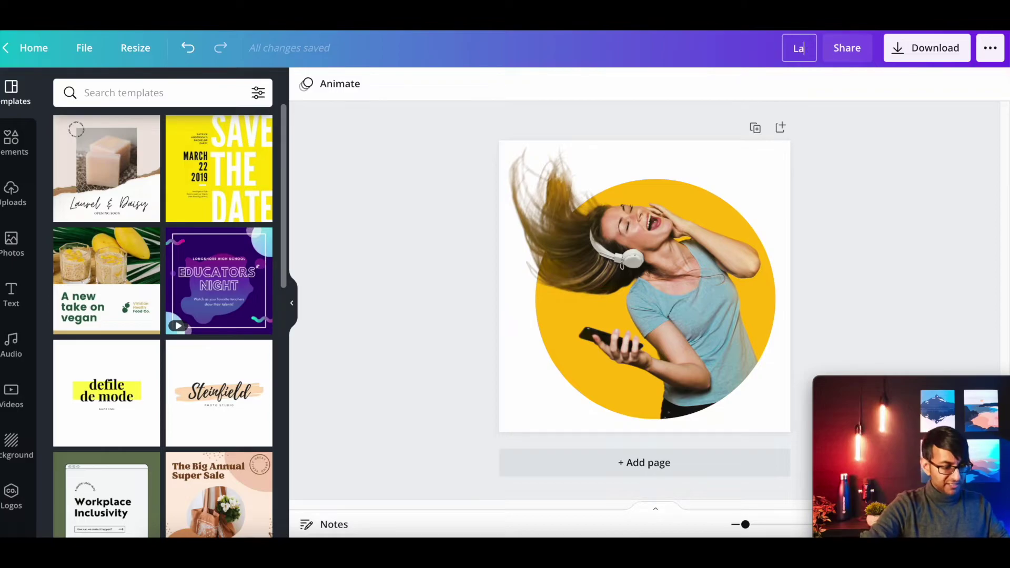
pyautogui.write('Lady')
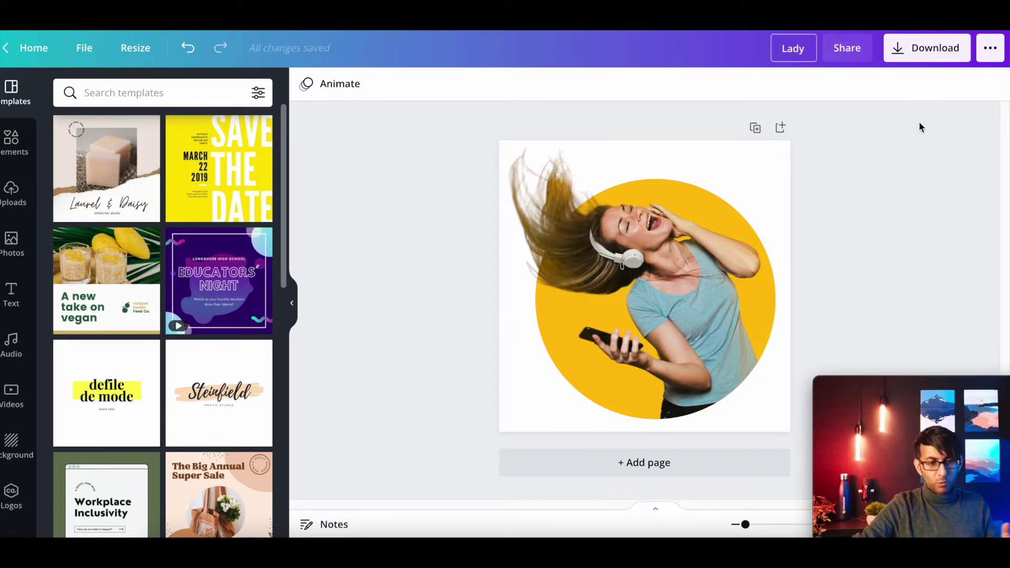
pyautogui.click(896, 154)
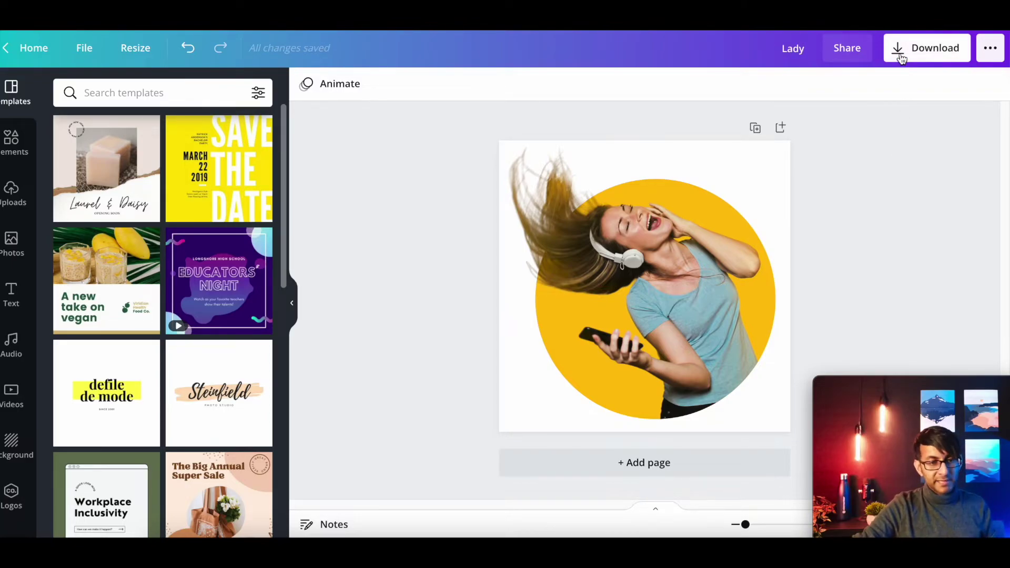
pyautogui.click(898, 48)
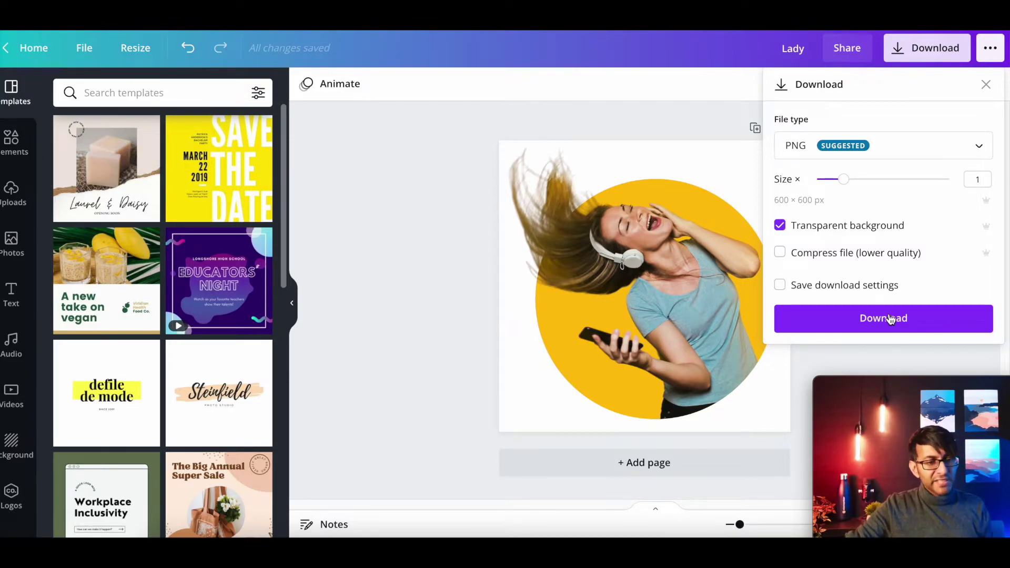
pyautogui.click(889, 323)
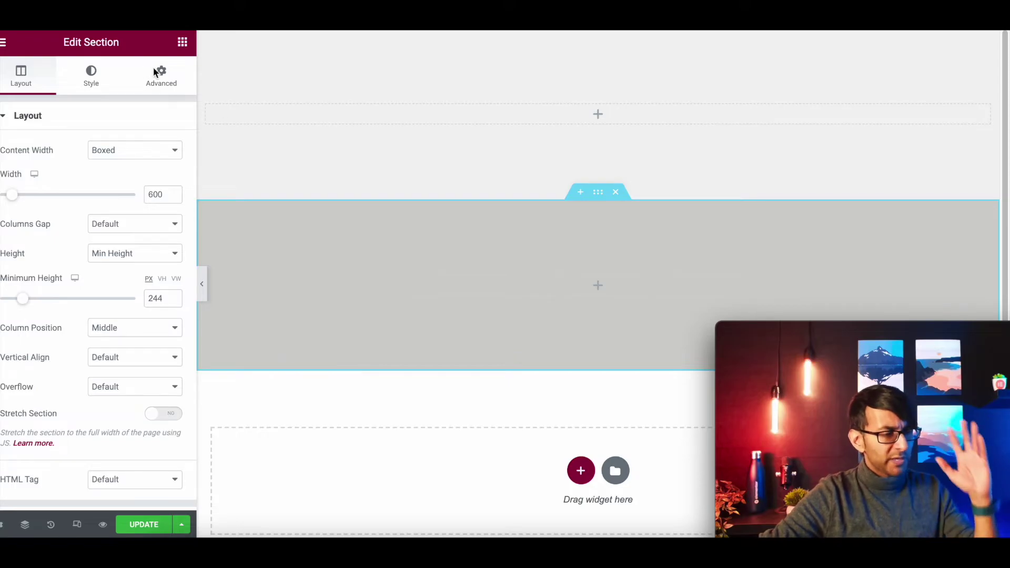
# Show the Elements widget list in the Elementor panel.
pyautogui.click(183, 42)
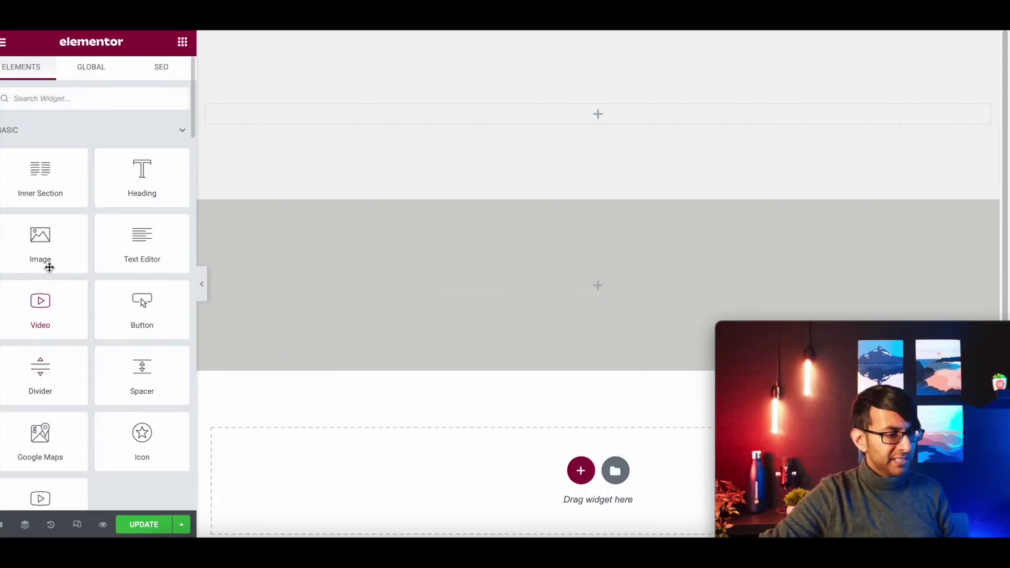
# Add an Image widget with Lady.png from the Media Library to the grey section, then select the section.
pyautogui.moveTo(48, 264); pyautogui.dragTo(592, 300)
pyautogui.moveTo(930, 338); pyautogui.dragTo(927, 268)
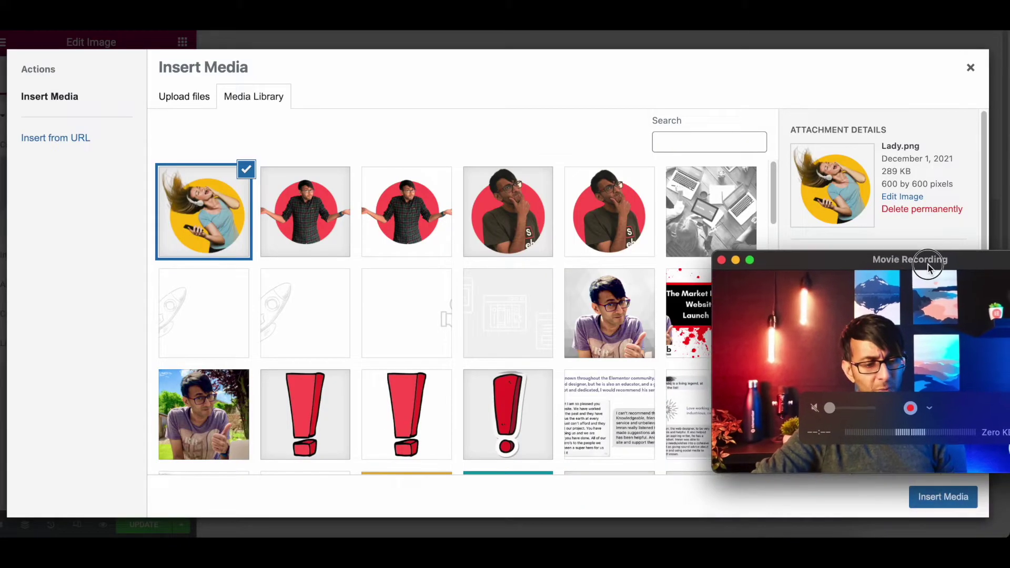
pyautogui.click(942, 494)
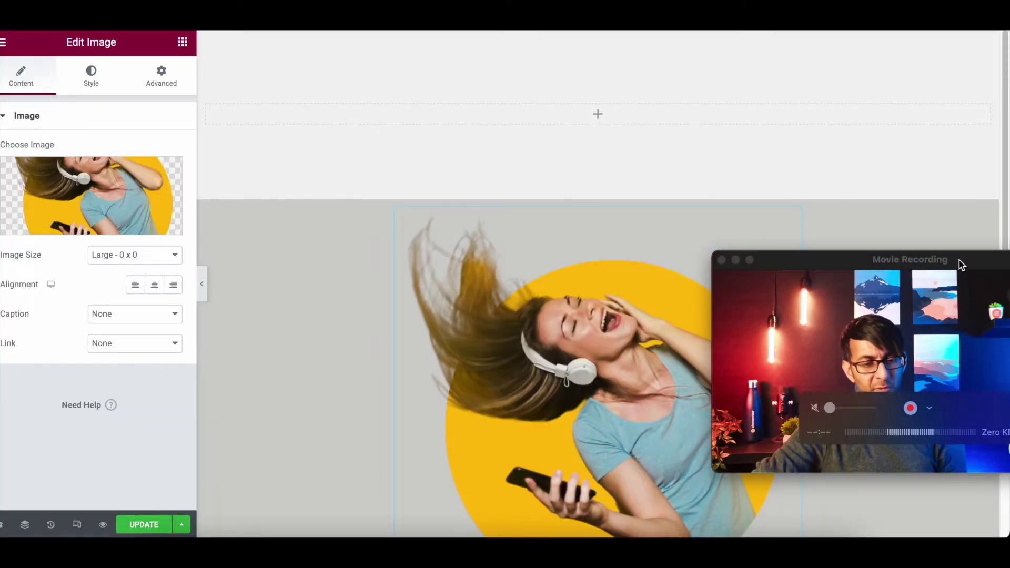
pyautogui.moveTo(958, 263); pyautogui.dragTo(965, 349)
pyautogui.moveTo(847, 347); pyautogui.dragTo(923, 340)
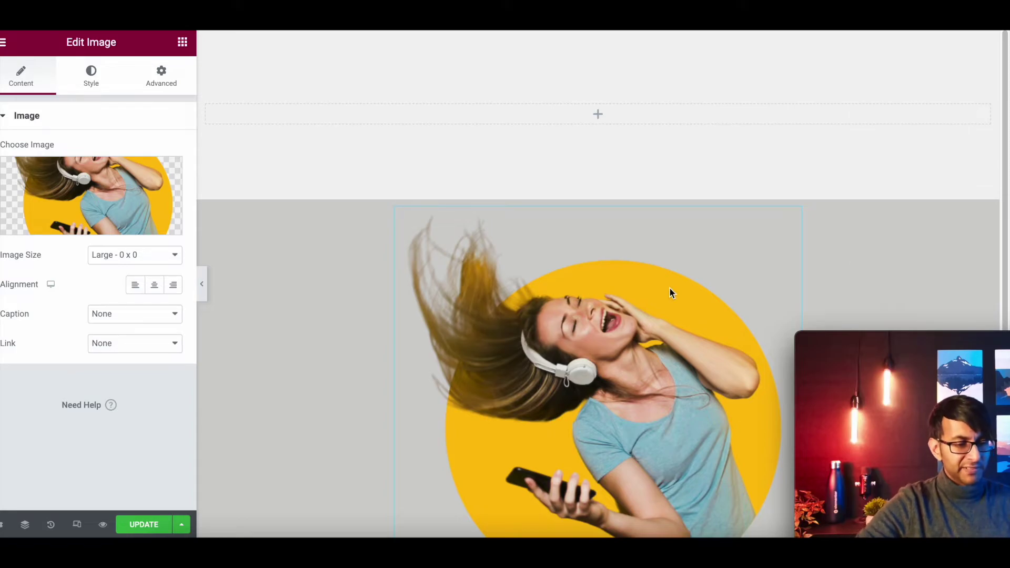
pyautogui.scroll(-1, 640, 355)
pyautogui.scroll(-1, 631, 350)
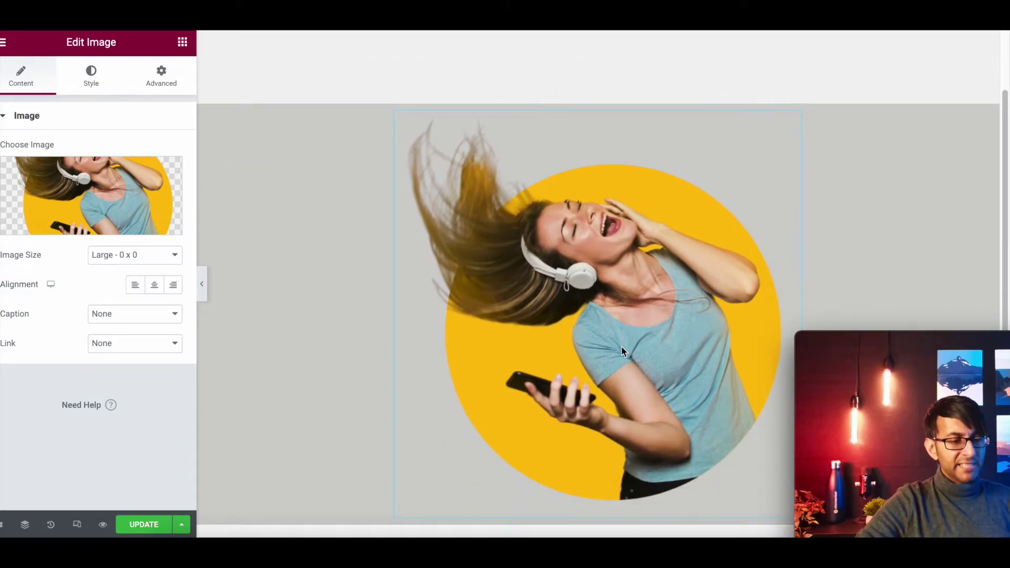
pyautogui.click(599, 97)
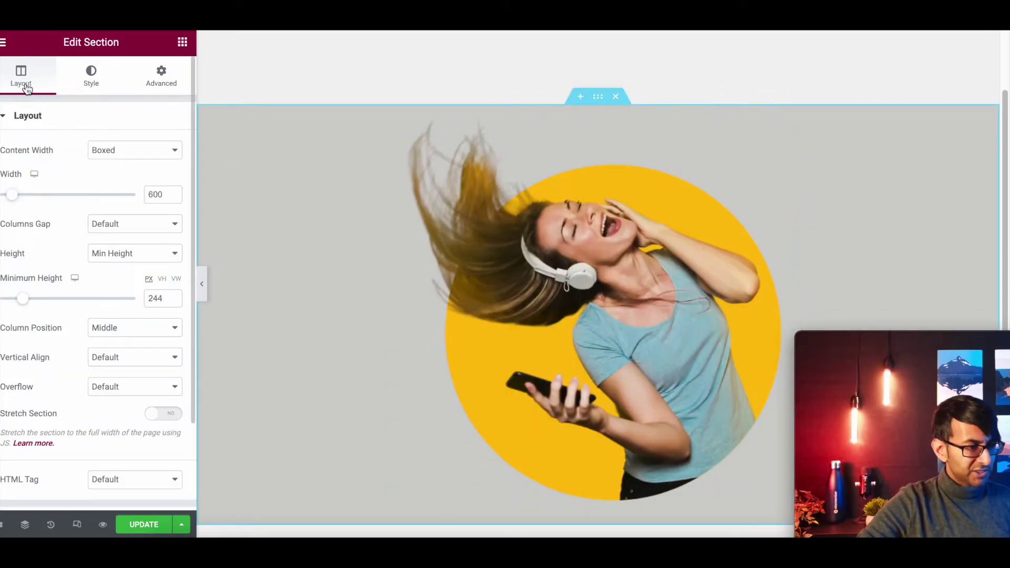
pyautogui.click(168, 80)
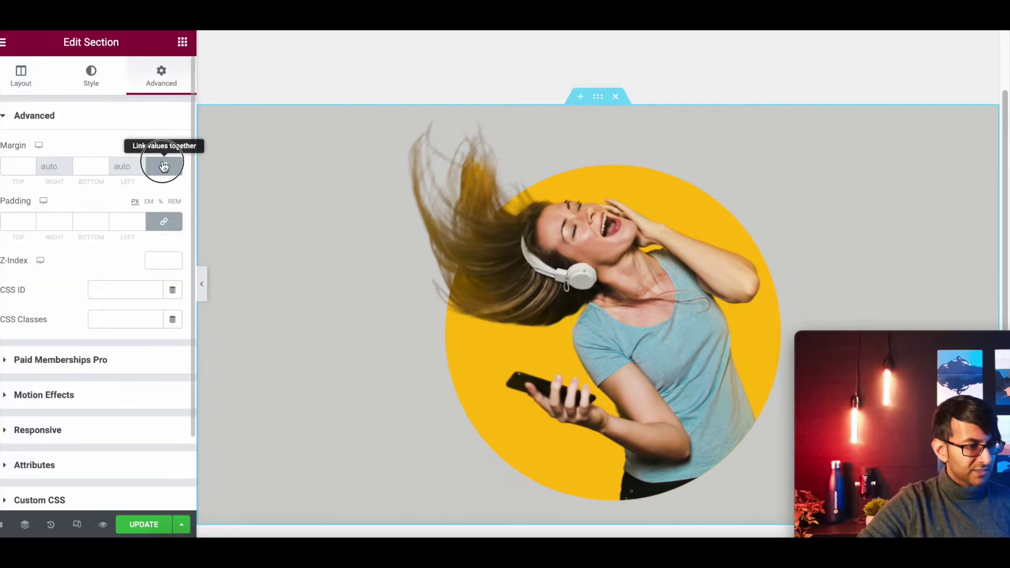
pyautogui.click(164, 166)
pyautogui.click(163, 221)
pyautogui.doubleClick(85, 222)
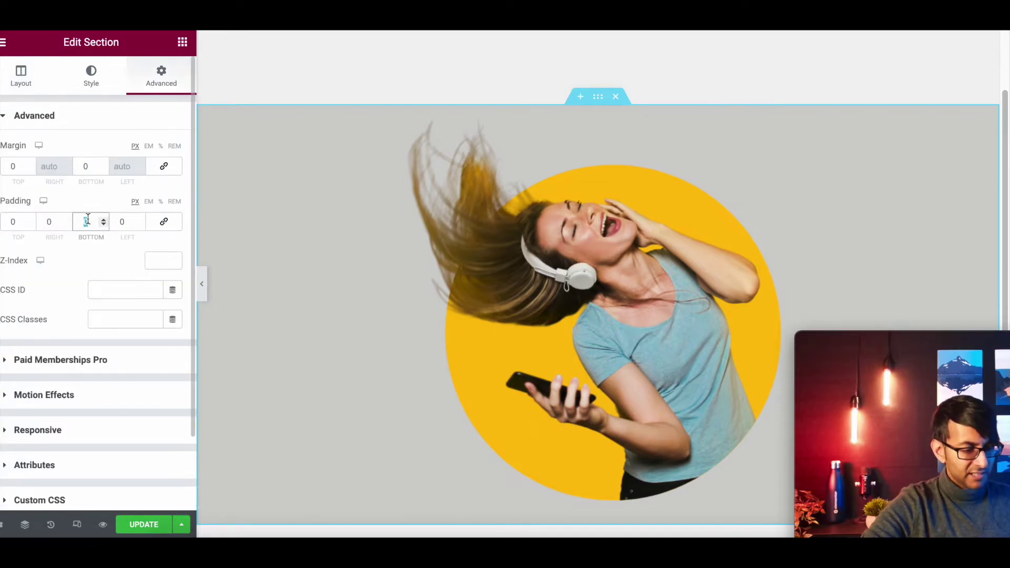
pyautogui.click(88, 220)
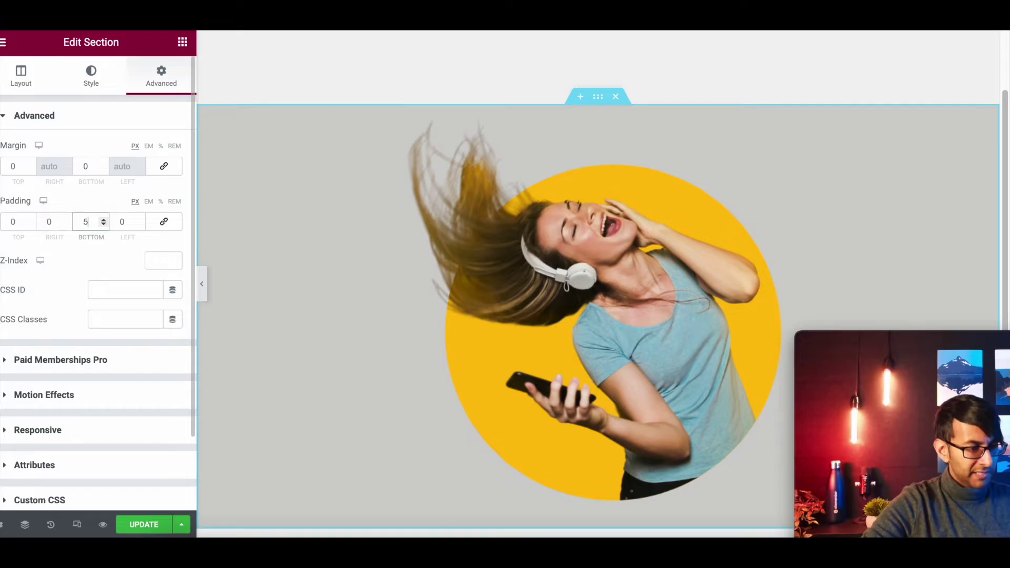
pyautogui.write('1000')
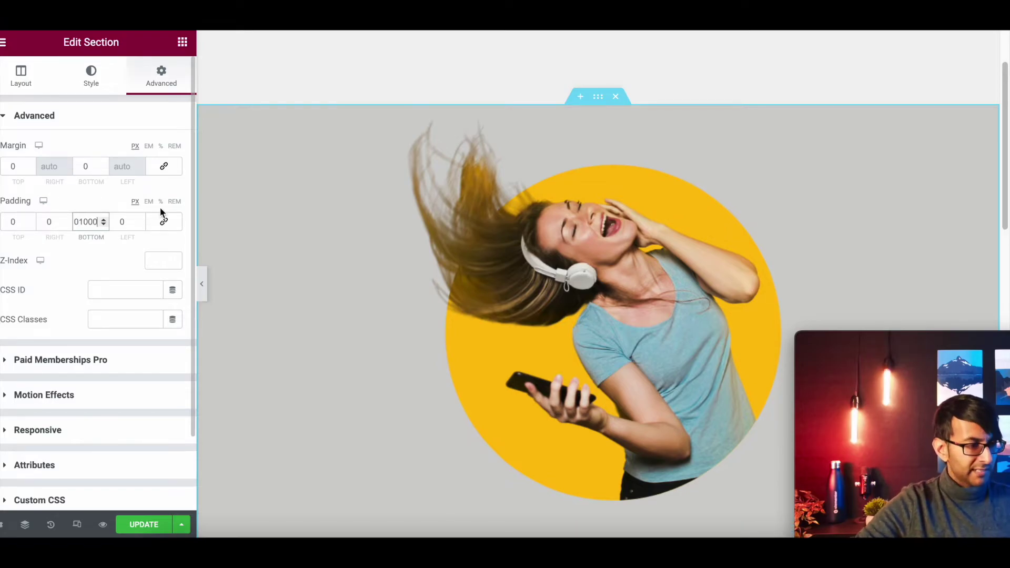
pyautogui.scroll(-5, 604, 326)
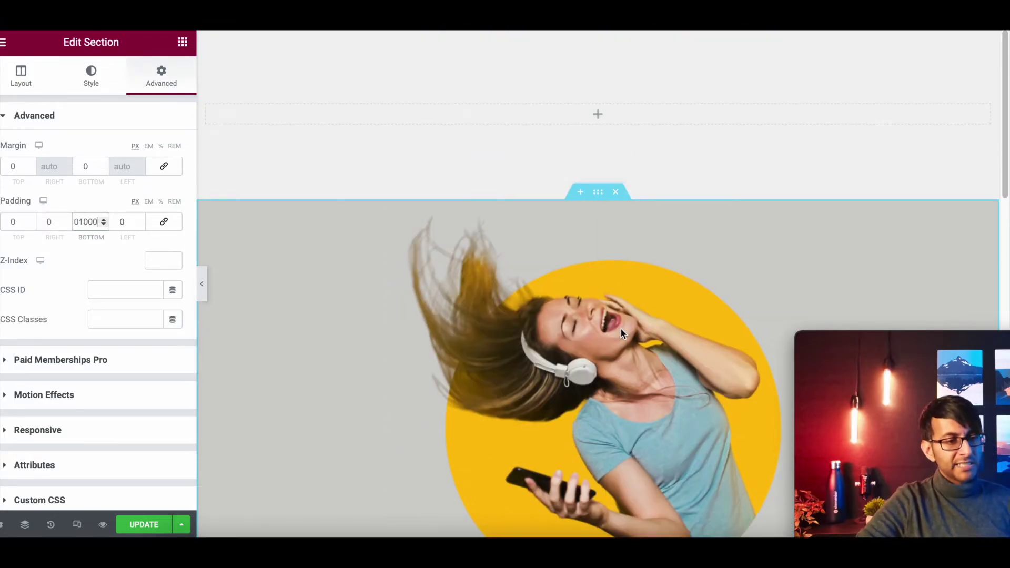
pyautogui.scroll(-2, 635, 339)
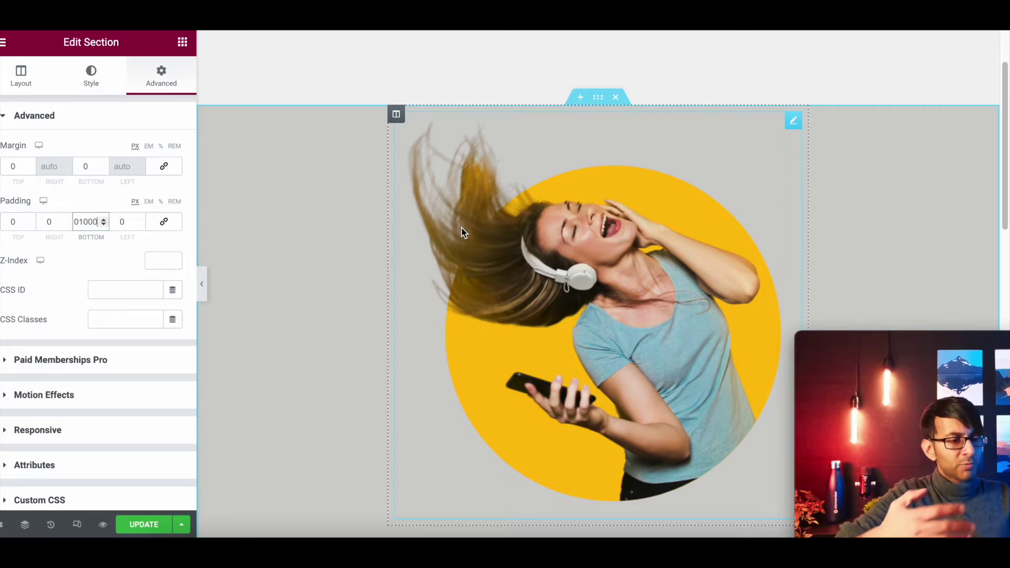
pyautogui.click(794, 122)
# Enable Scrolling Effects on the Lady.png image with a Rotate effect set To Right at speed 1.
pyautogui.click(150, 81)
pyautogui.scroll(-4, 92, 400)
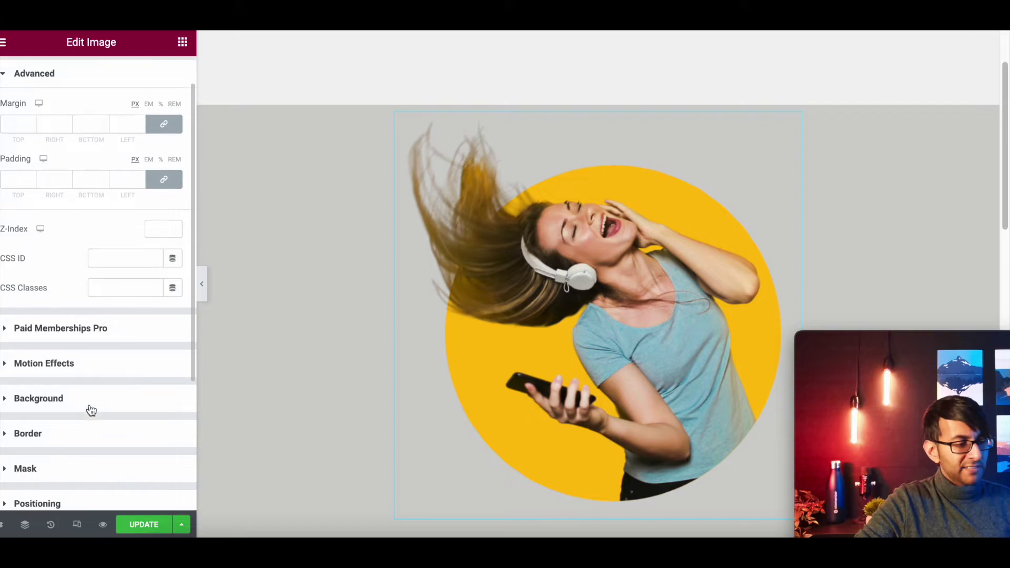
pyautogui.click(95, 234)
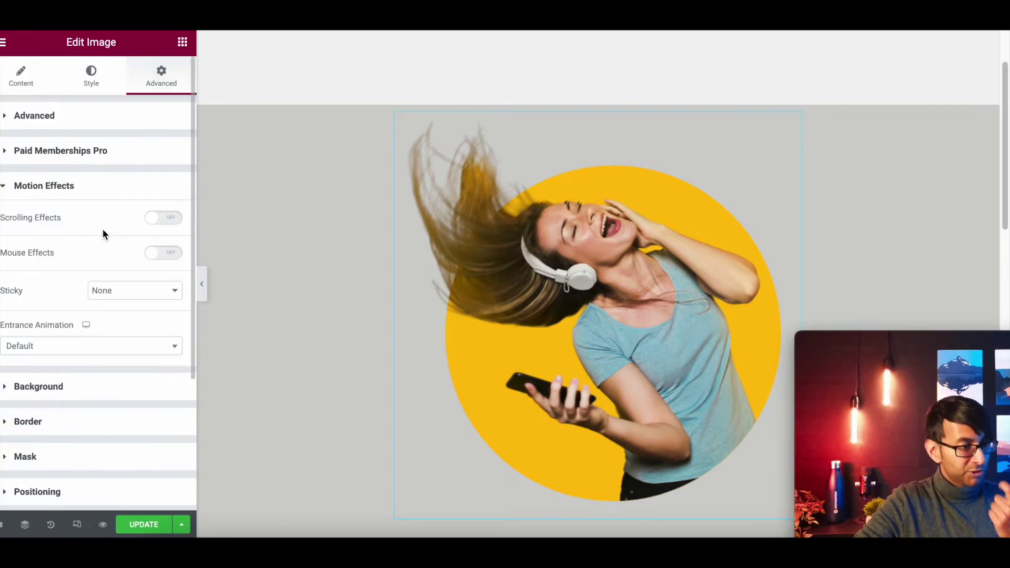
pyautogui.click(168, 223)
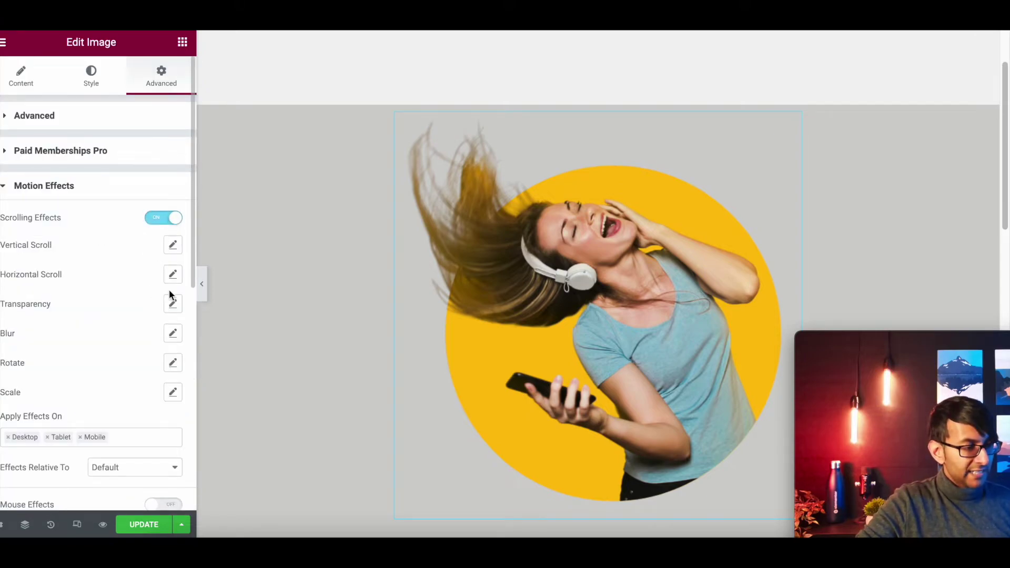
pyautogui.click(173, 363)
pyautogui.scroll(-3, 157, 415)
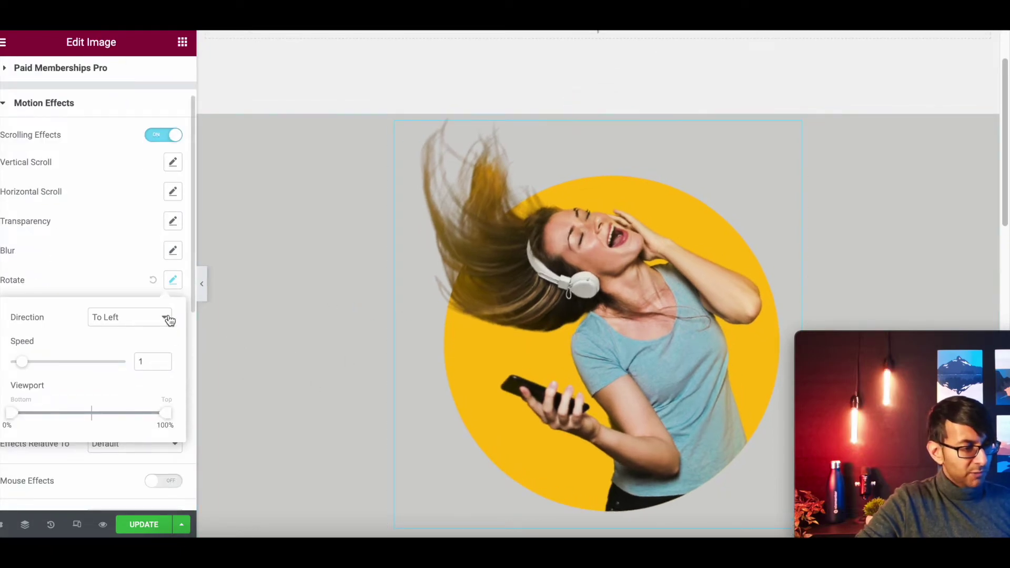
pyautogui.click(163, 318)
pyautogui.click(130, 345)
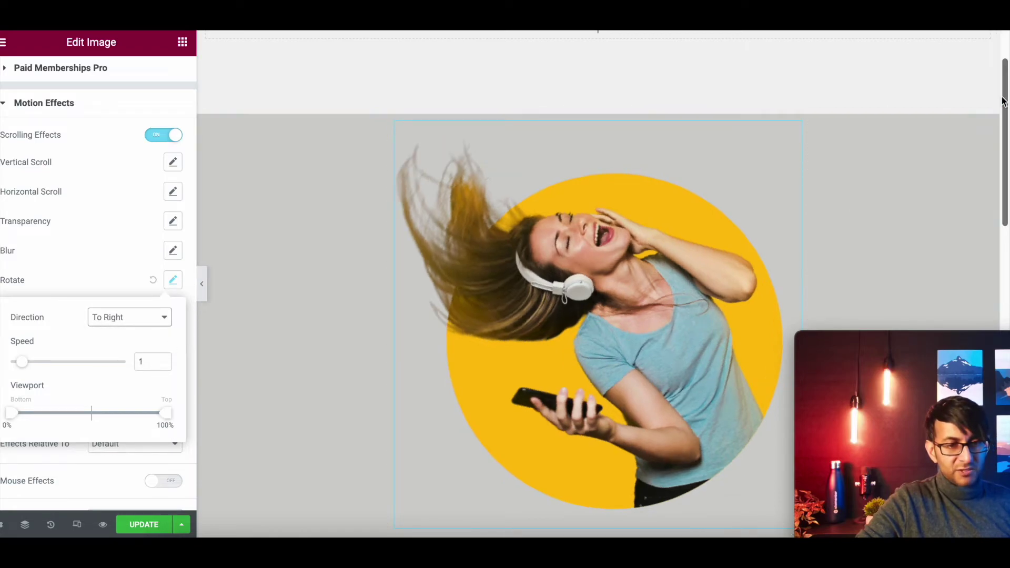
pyautogui.moveTo(1003, 103)
pyautogui.mouseDown()
pyautogui.moveTo(1002, 163)
pyautogui.moveTo(1003, 93)
pyautogui.mouseUp()
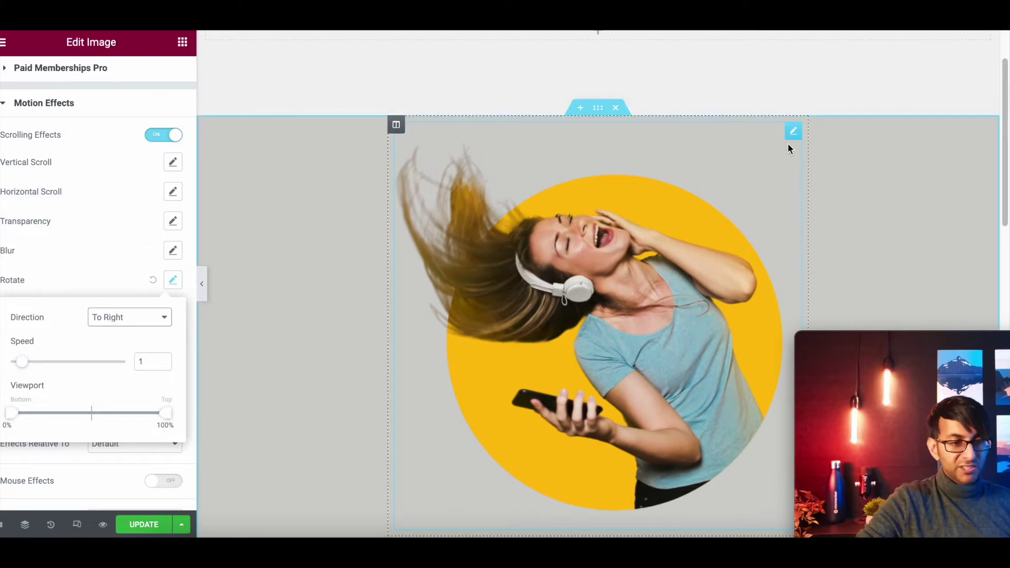
pyautogui.click(793, 135)
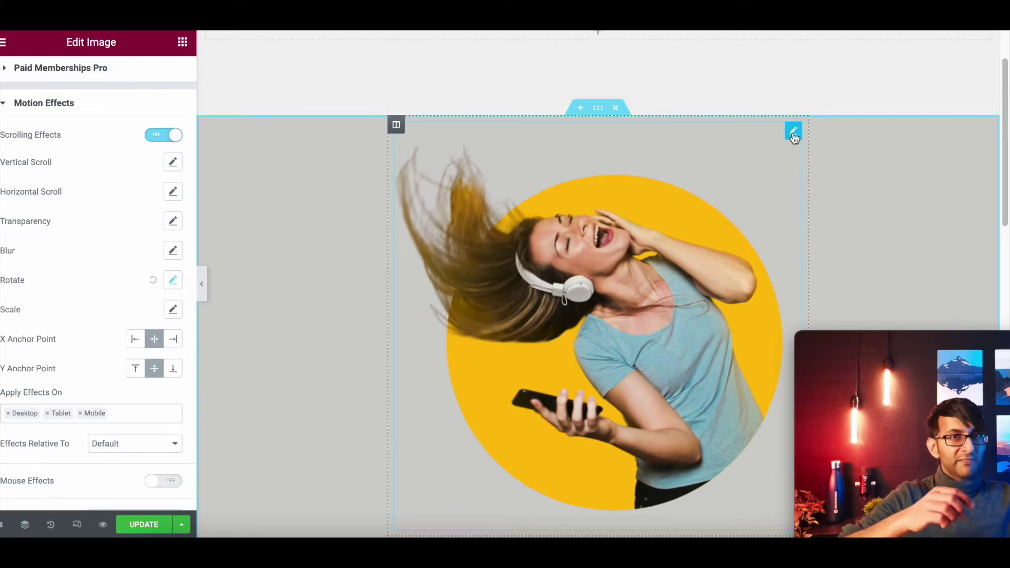
pyautogui.scroll(3, 153, 178)
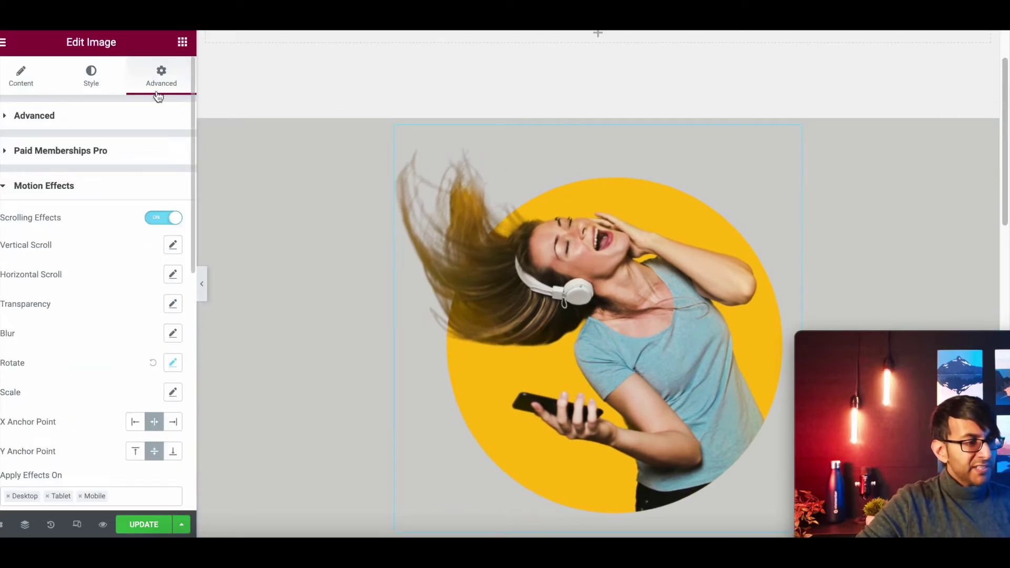
# Set the image's top margin to -150, then update the page and preview the changes.
pyautogui.click(70, 120)
pyautogui.click(26, 167)
pyautogui.write('0')
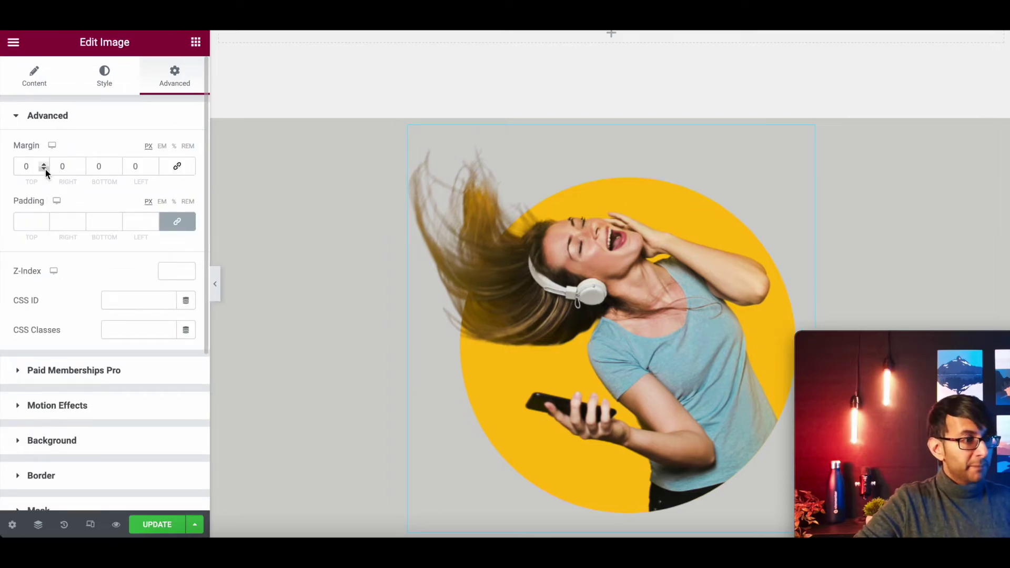
pyautogui.click(44, 169)
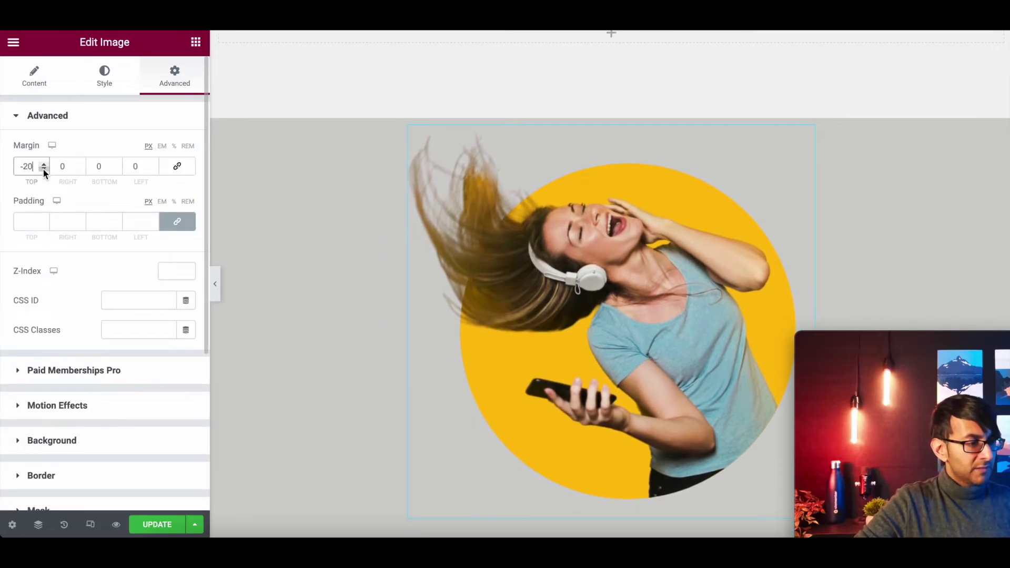
pyautogui.moveTo(35, 167); pyautogui.dragTo(22, 167)
pyautogui.write('-1')
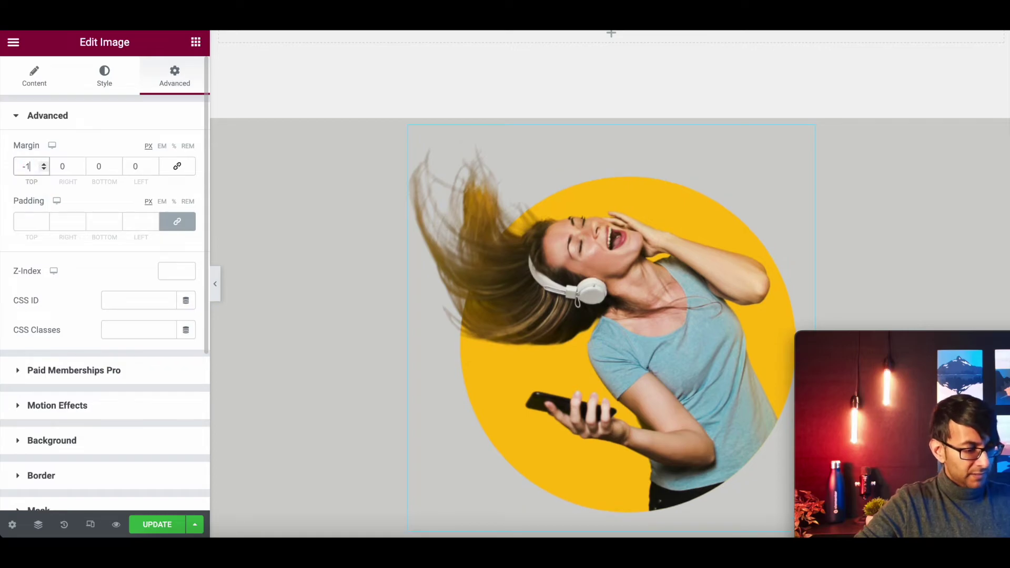
pyautogui.write('50')
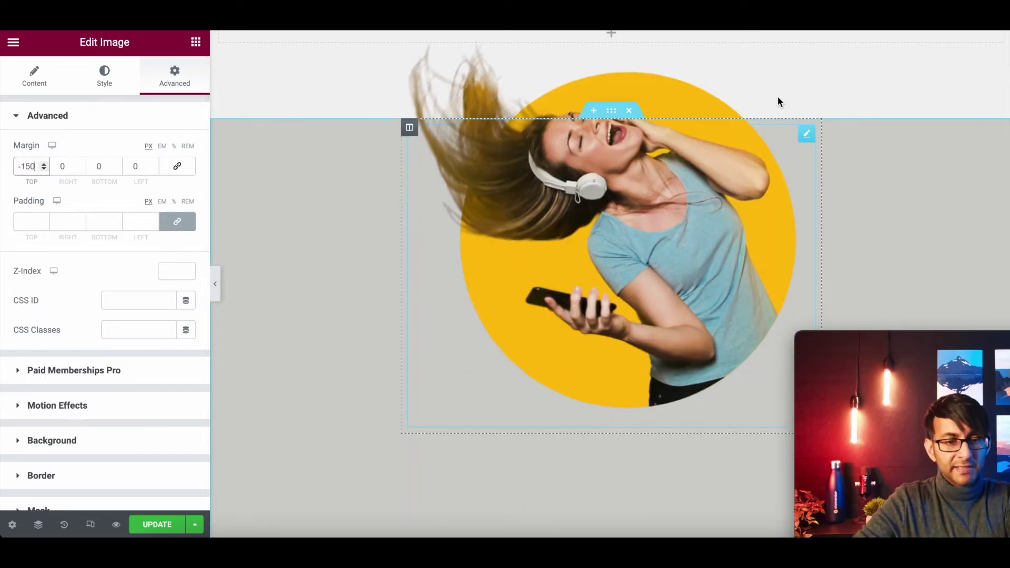
pyautogui.click(141, 527)
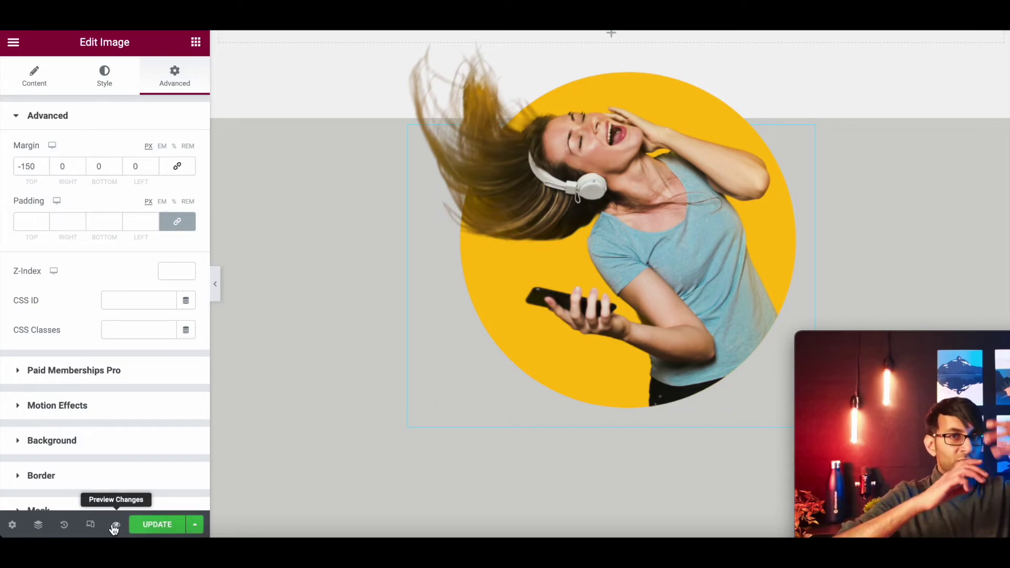
pyautogui.click(115, 525)
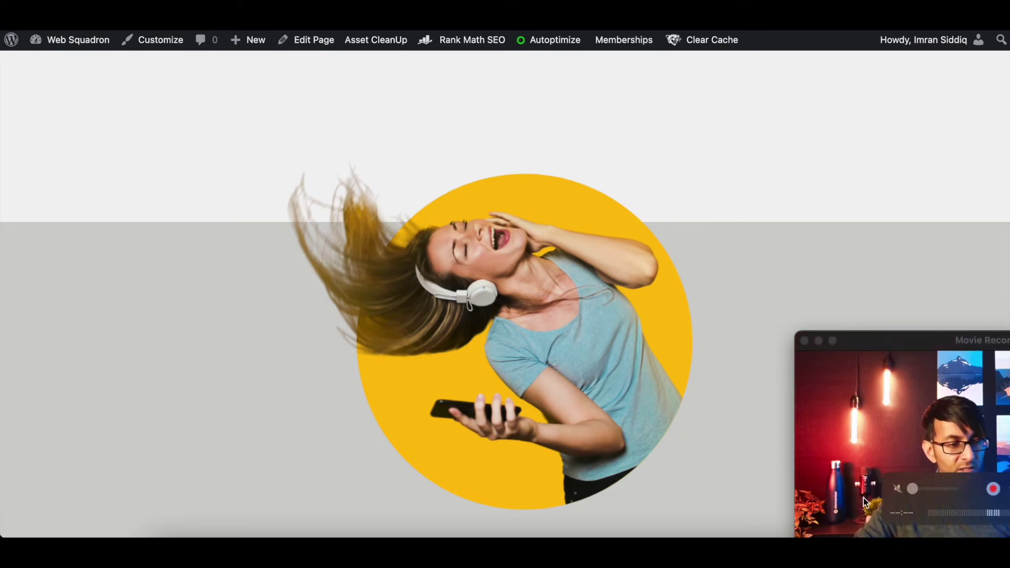
# Scroll the live page up and down to watch the woman image rotate across both sections.
pyautogui.scroll(-2, 883, 256)
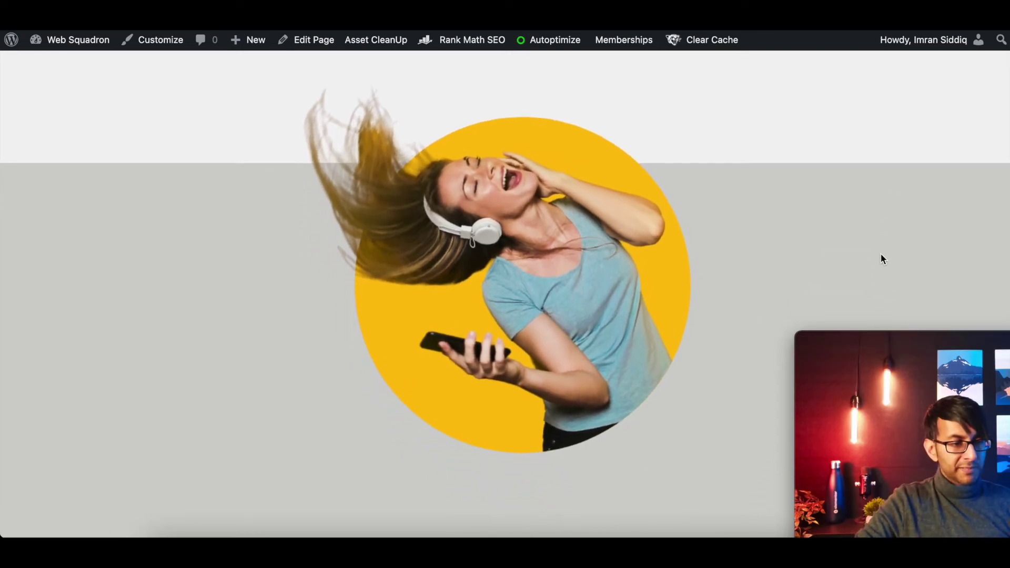
pyautogui.scroll(2, 882, 257)
pyautogui.scroll(-5, 882, 258)
pyautogui.scroll(2, 882, 257)
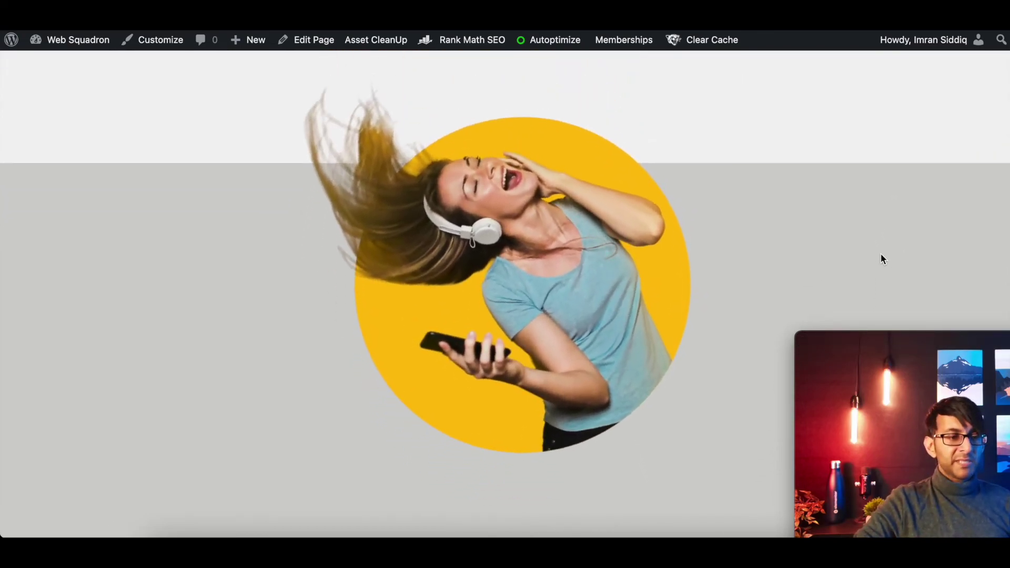
pyautogui.scroll(-1, 882, 257)
pyautogui.scroll(2, 882, 257)
pyautogui.scroll(-5, 881, 254)
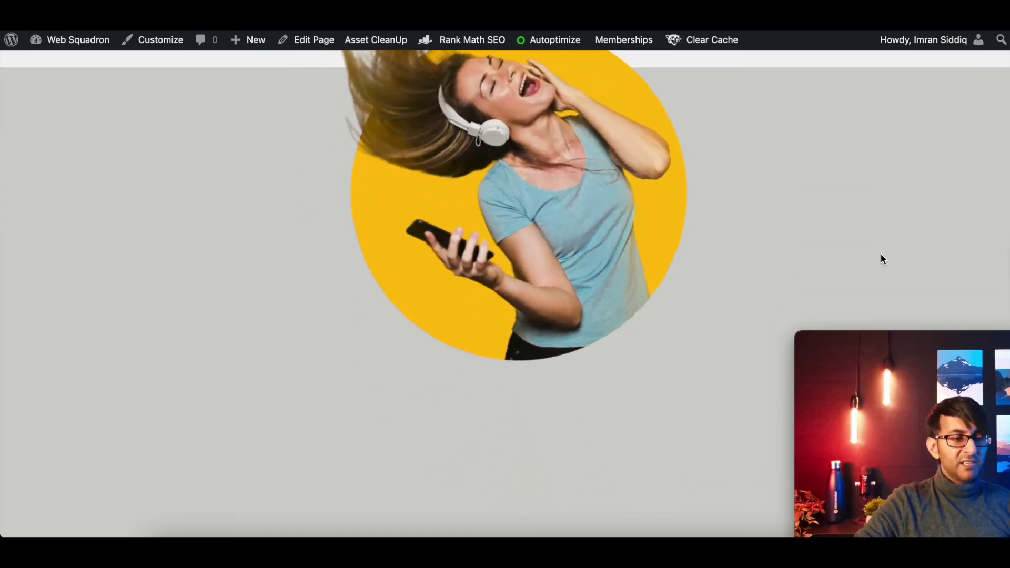
pyautogui.scroll(4, 881, 254)
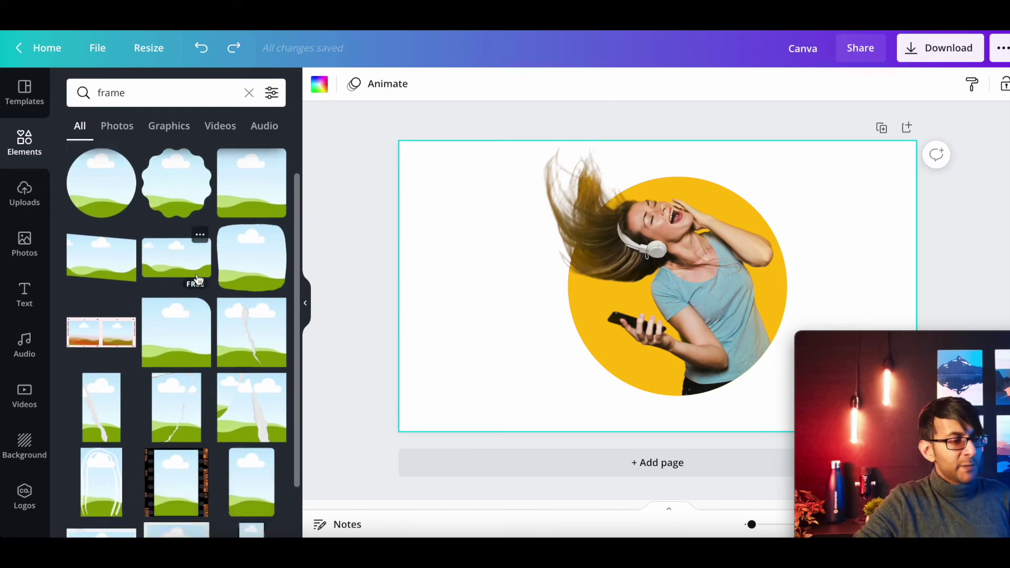
# Place the torn brush-stroke frame on the page and fill it with the food photo.
pyautogui.scroll(-2, 192, 316)
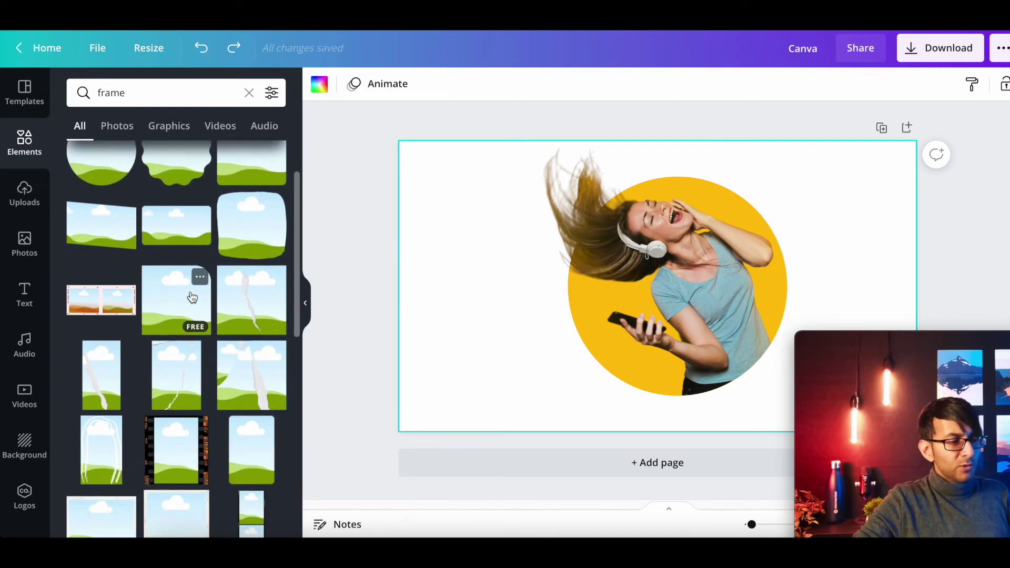
pyautogui.scroll(1, 174, 252)
pyautogui.scroll(-5, 174, 342)
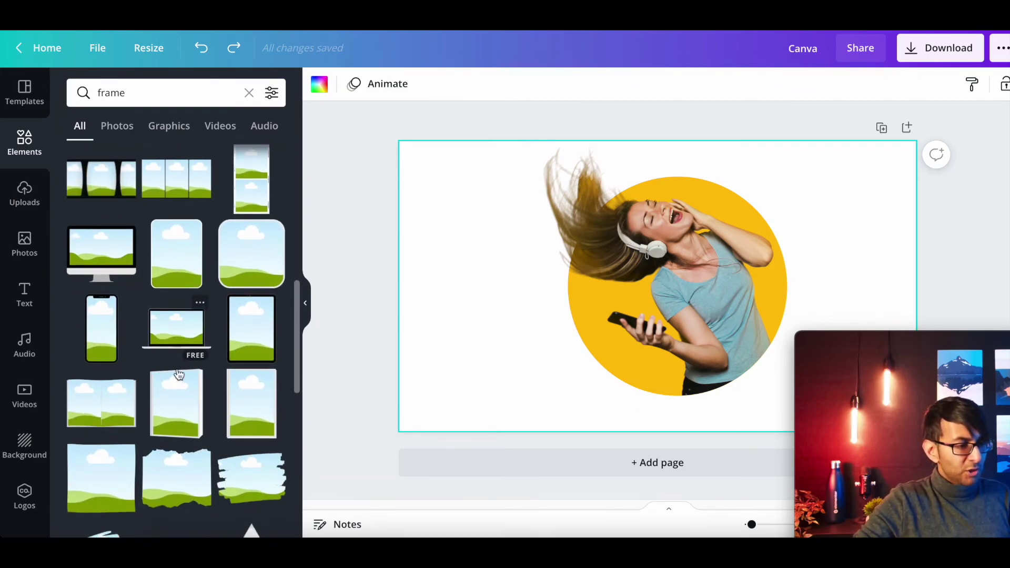
pyautogui.scroll(-5, 179, 374)
pyautogui.moveTo(177, 316); pyautogui.dragTo(463, 279)
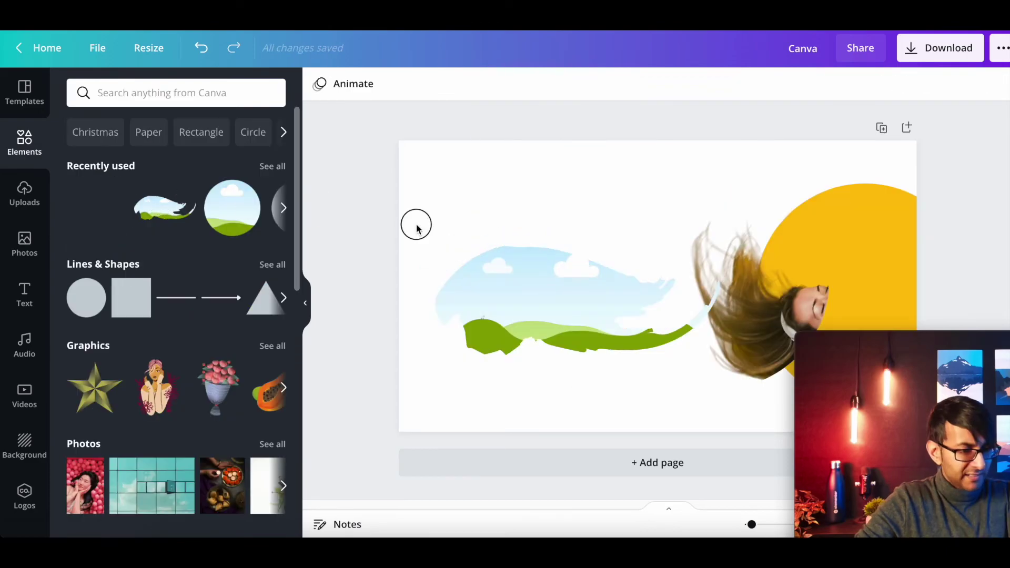
pyautogui.moveTo(222, 485); pyautogui.dragTo(560, 272)
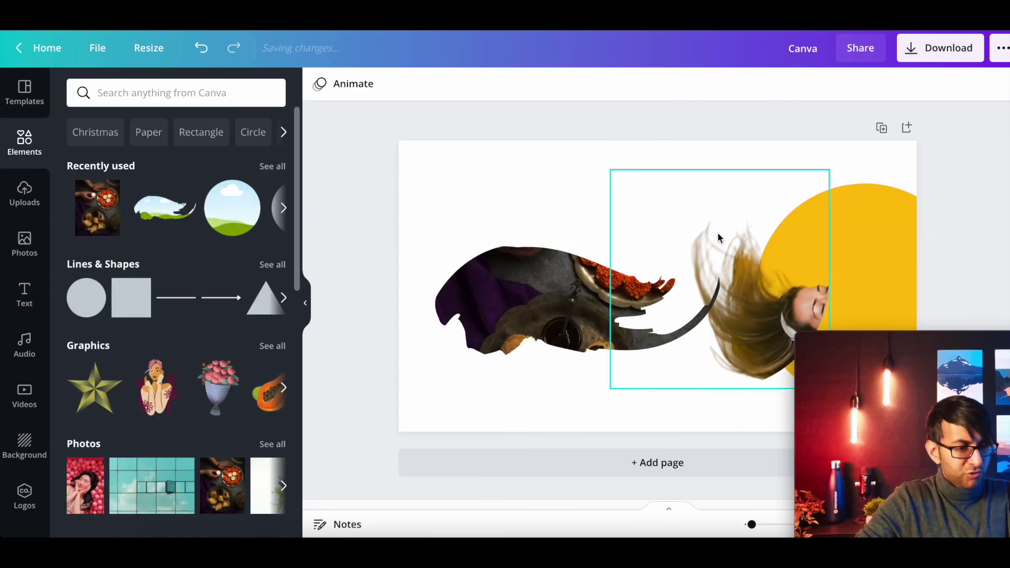
# Crop the frame's photo, enlarging and shifting it so the candles and marigolds show.
pyautogui.click(557, 300)
pyautogui.click(432, 86)
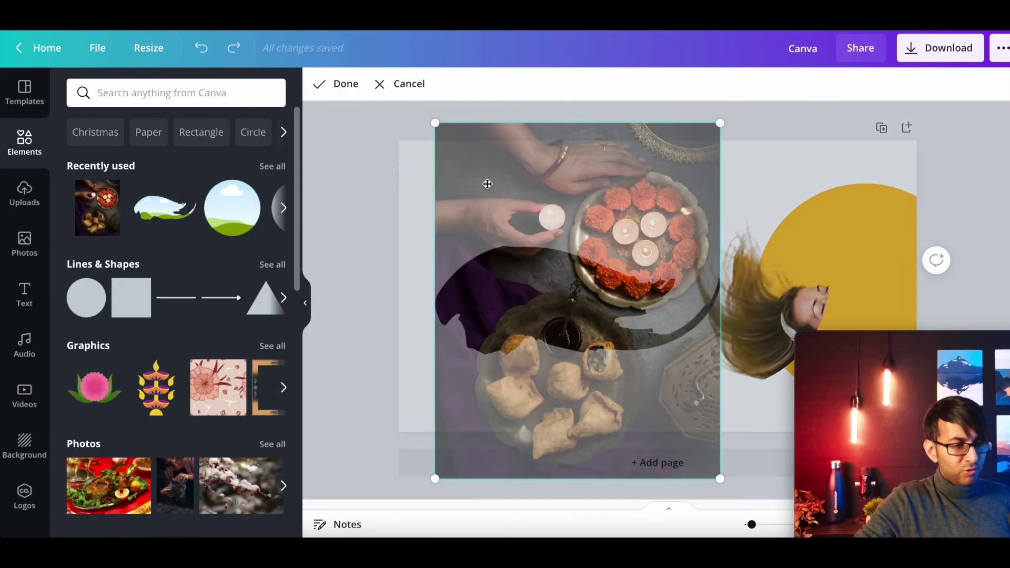
pyautogui.moveTo(570, 318)
pyautogui.mouseDown()
pyautogui.moveTo(480, 314)
pyautogui.moveTo(724, 477)
pyautogui.moveTo(763, 526)
pyautogui.mouseUp()
pyautogui.moveTo(591, 300)
pyautogui.mouseDown()
pyautogui.moveTo(484, 295)
pyautogui.moveTo(489, 372)
pyautogui.mouseUp()
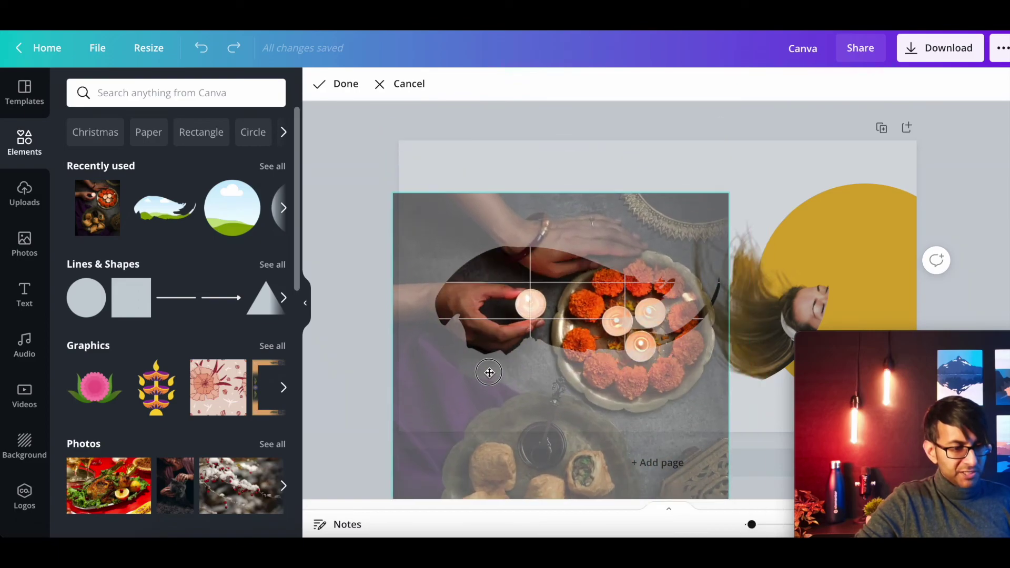
pyautogui.moveTo(400, 204)
pyautogui.mouseDown()
pyautogui.moveTo(365, 166)
pyautogui.moveTo(221, 79)
pyautogui.mouseUp()
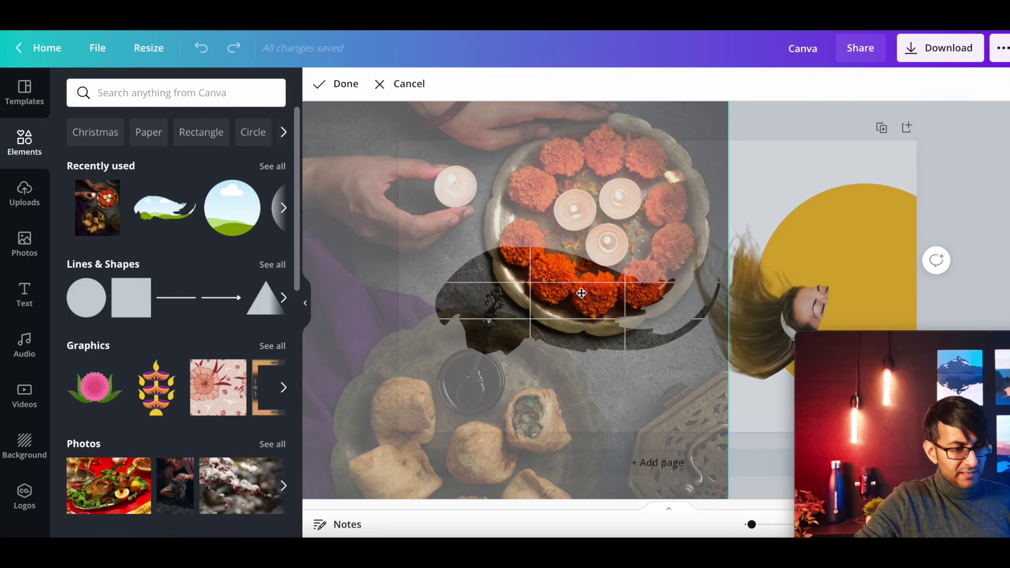
pyautogui.moveTo(581, 293); pyautogui.dragTo(573, 380)
pyautogui.click(494, 363)
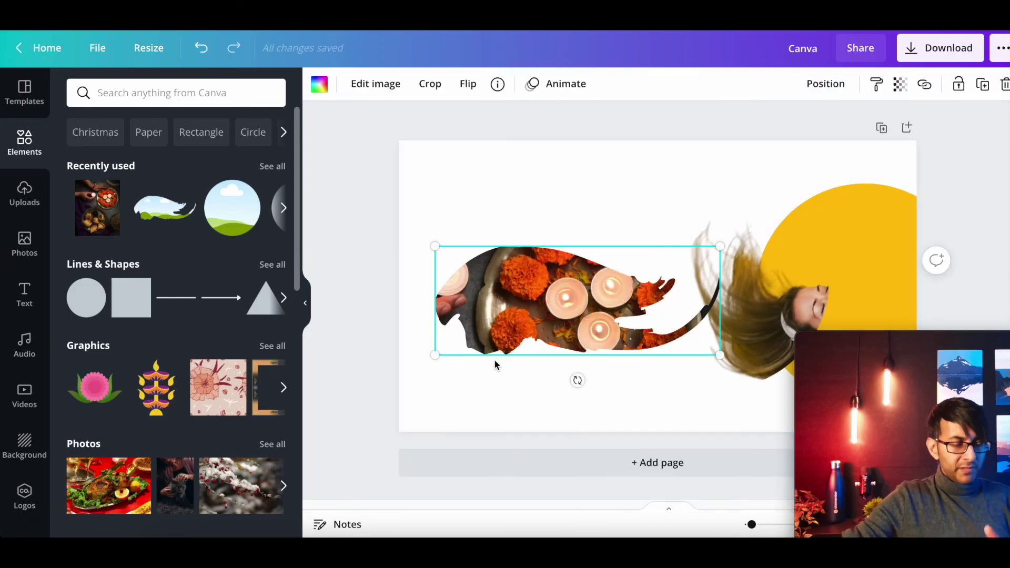